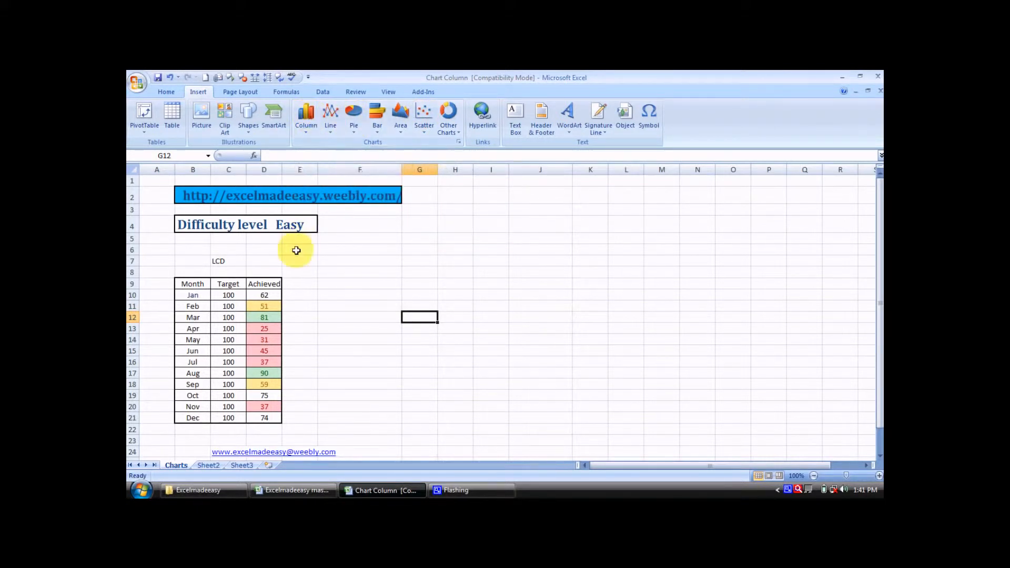
Clear the conditional formatting rules from the Achieved values in D10:D21
{"action": "left_click", "coordinate": [268, 293]}
{"action": "key", "text": "shift+Down"}
{"action": "key", "text": "shift+Down"}
{"action": "key", "text": "shift+Down"}
{"action": "key", "text": "shift+Down"}
{"action": "key", "text": "shift+Down"}
{"action": "key", "text": "shift+Down"}
{"action": "key", "text": "shift+Down"}
{"action": "key", "text": "shift+Down"}
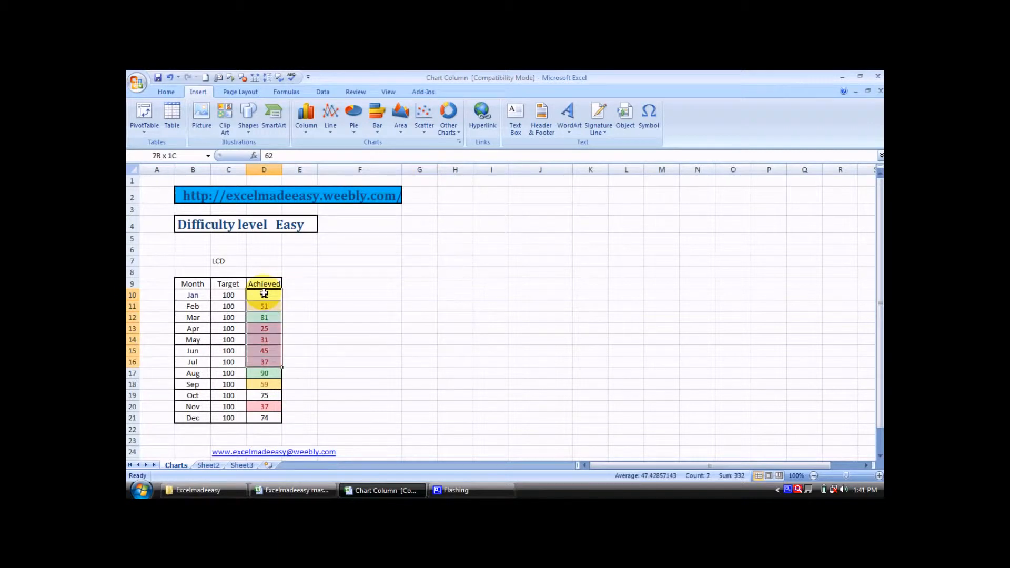
{"action": "key", "text": "shift+Down"}
{"action": "key", "text": "shift+Down"}
{"action": "key", "text": "shift+Down"}
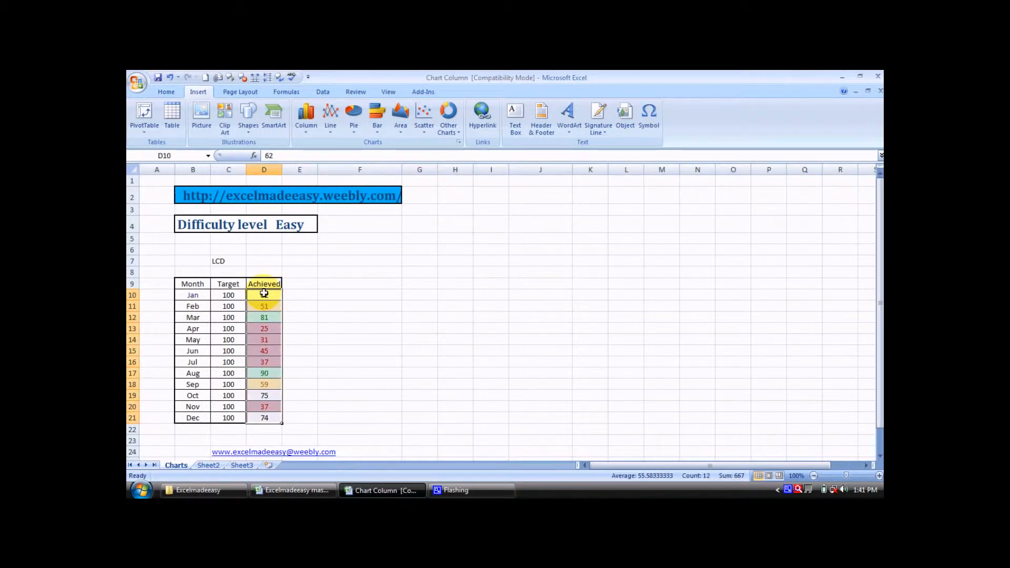
{"action": "left_click", "coordinate": [166, 92]}
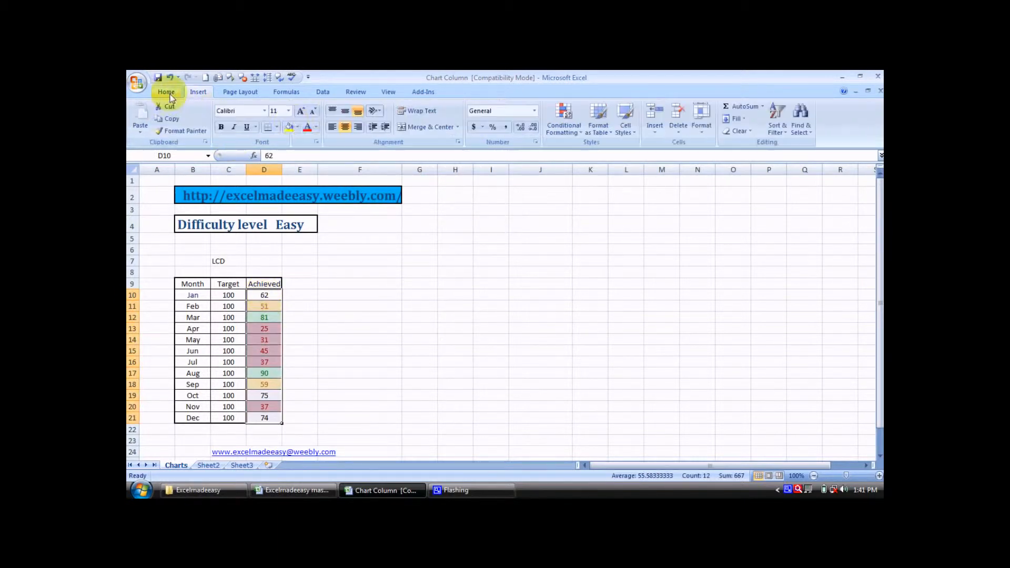
{"action": "left_click", "coordinate": [565, 127]}
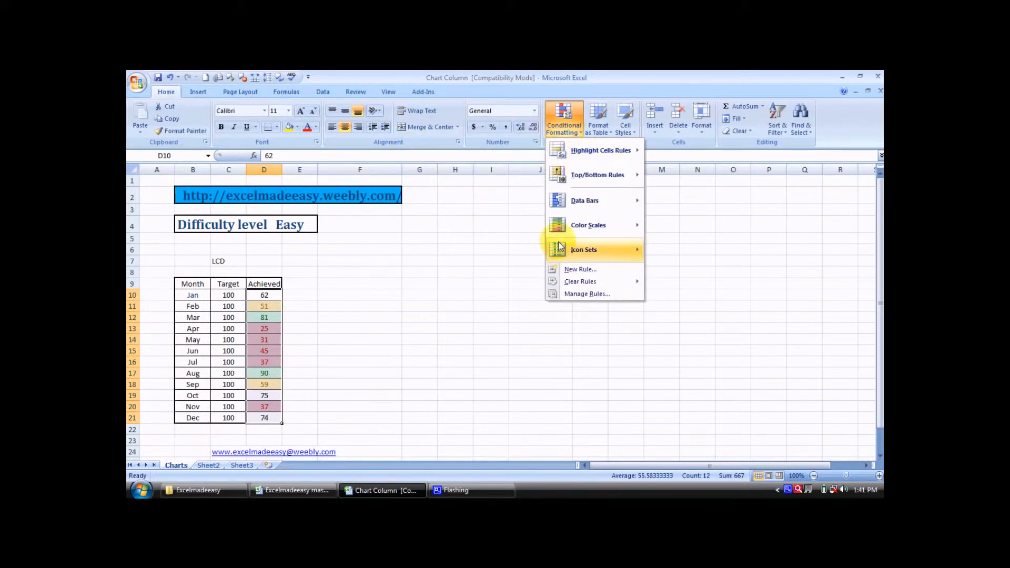
{"action": "mouse_move", "coordinate": [574, 282]}
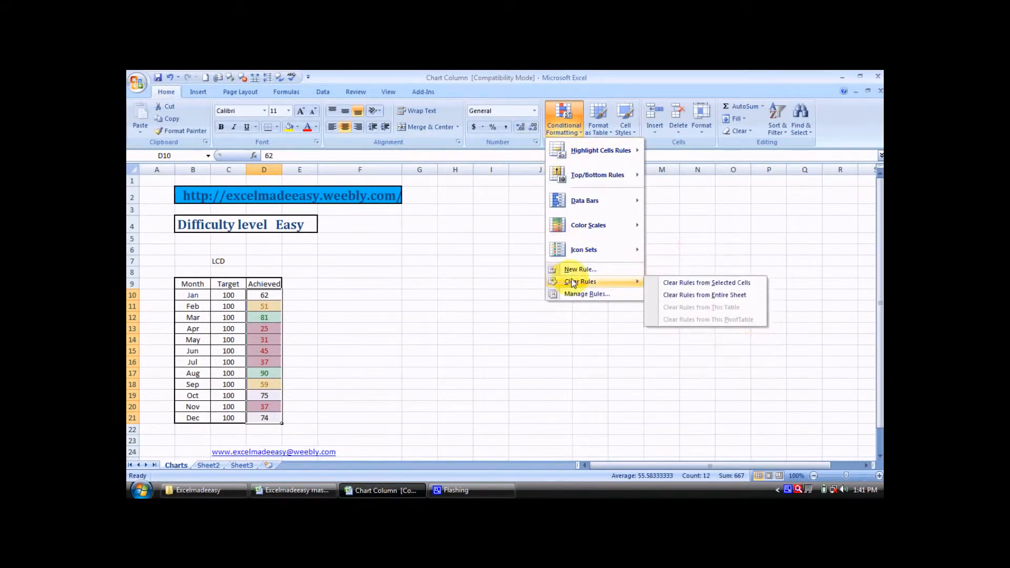
{"action": "left_click", "coordinate": [664, 283]}
{"action": "left_click", "coordinate": [550, 287]}
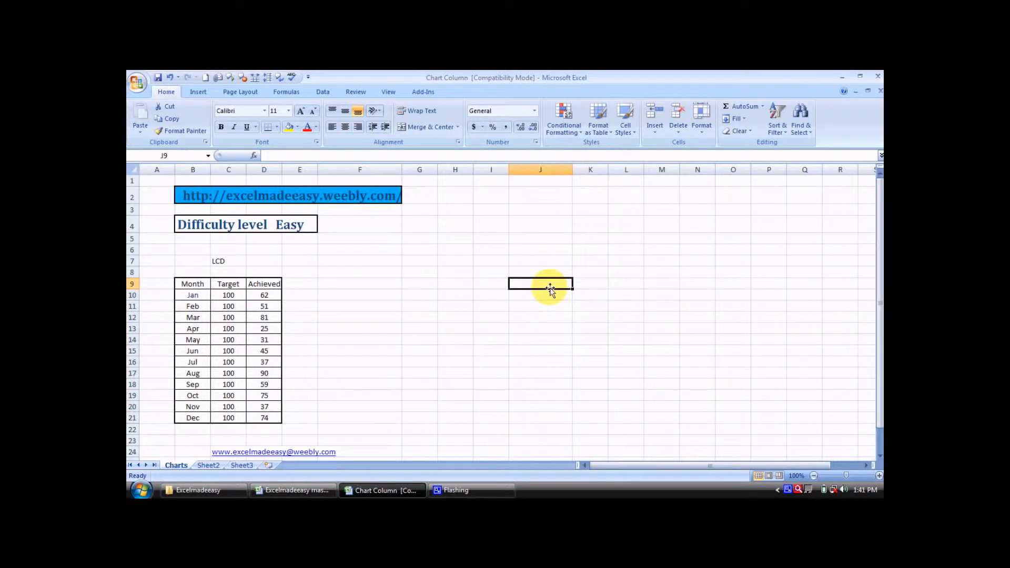
Review the table's Month and Target columns and the LCD label above them
{"action": "key", "text": "Left"}
{"action": "key", "text": "Left"}
{"action": "key", "text": "Left"}
{"action": "key", "text": "Left"}
{"action": "key", "text": "Left"}
{"action": "key", "text": "Left"}
{"action": "key", "text": "Left"}
{"action": "key", "text": "Left"}
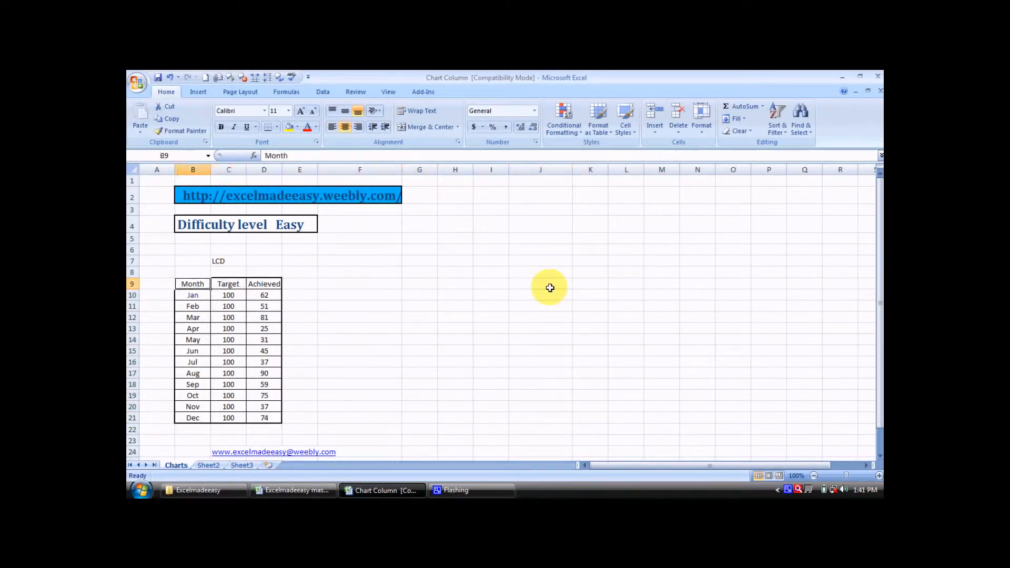
{"action": "key", "text": "Down"}
{"action": "key", "text": "Right"}
{"action": "key", "text": "Up"}
{"action": "key", "text": "Down"}
{"action": "key", "text": "Down"}
{"action": "key", "text": "Down"}
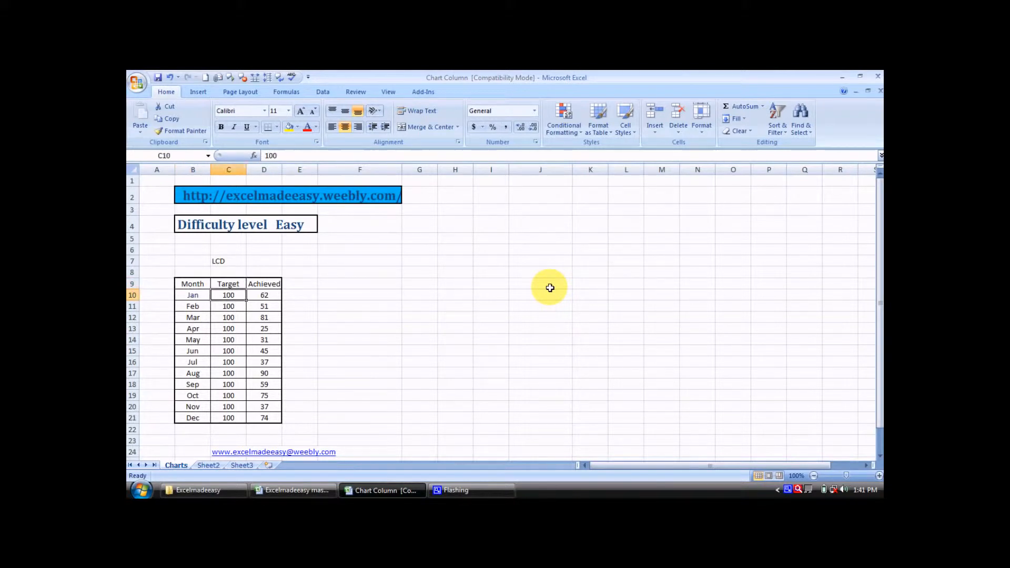
{"action": "key", "text": "Up"}
{"action": "key", "text": "Up"}
{"action": "key", "text": "Up"}
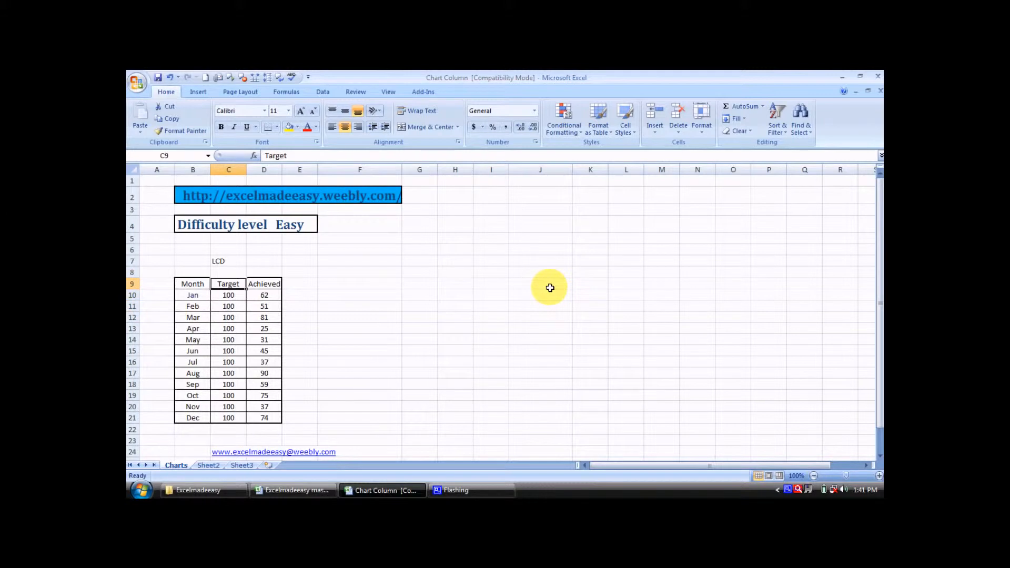
{"action": "left_click", "coordinate": [234, 259]}
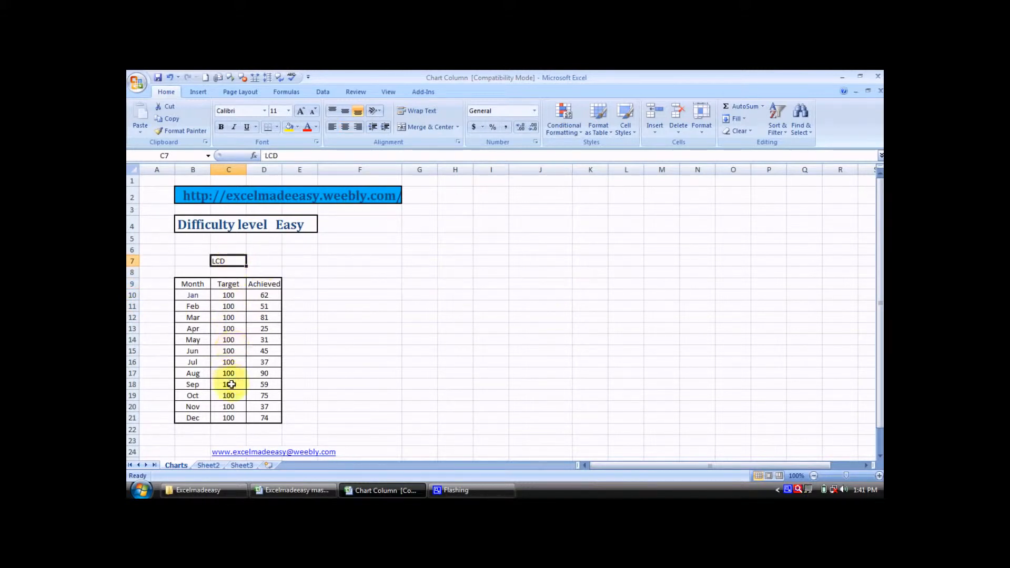
Insert a blank 2-D Clustered Column chart with the empty cell G12 selected beside the table
{"action": "left_click", "coordinate": [311, 315]}
{"action": "key", "text": "Right"}
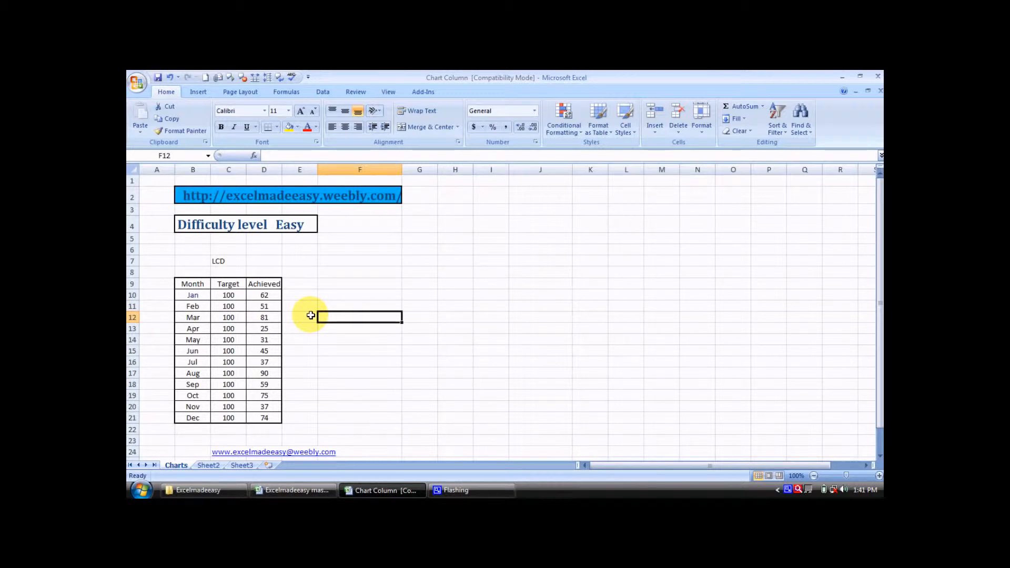
{"action": "key", "text": "Right"}
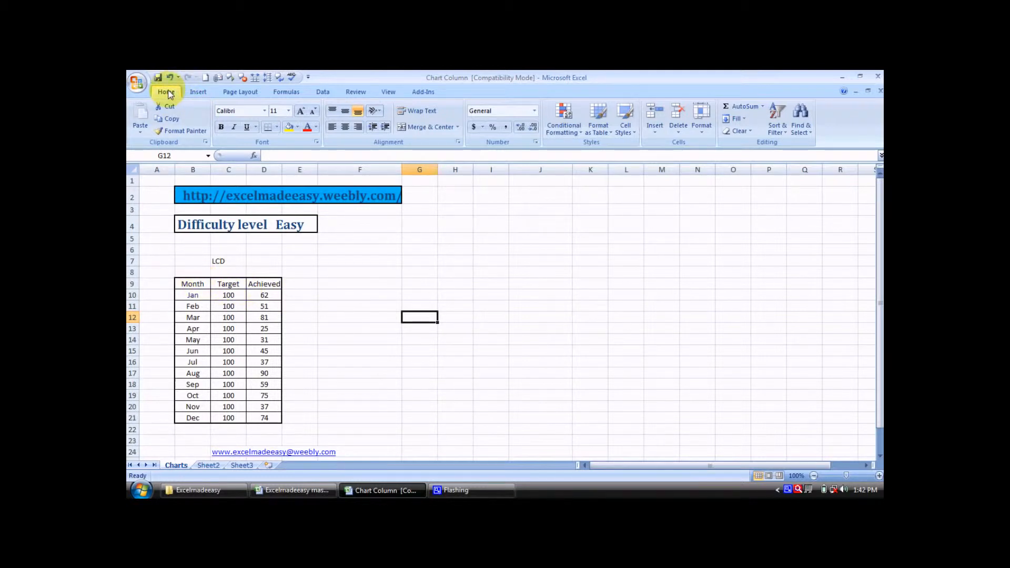
{"action": "left_click", "coordinate": [198, 94]}
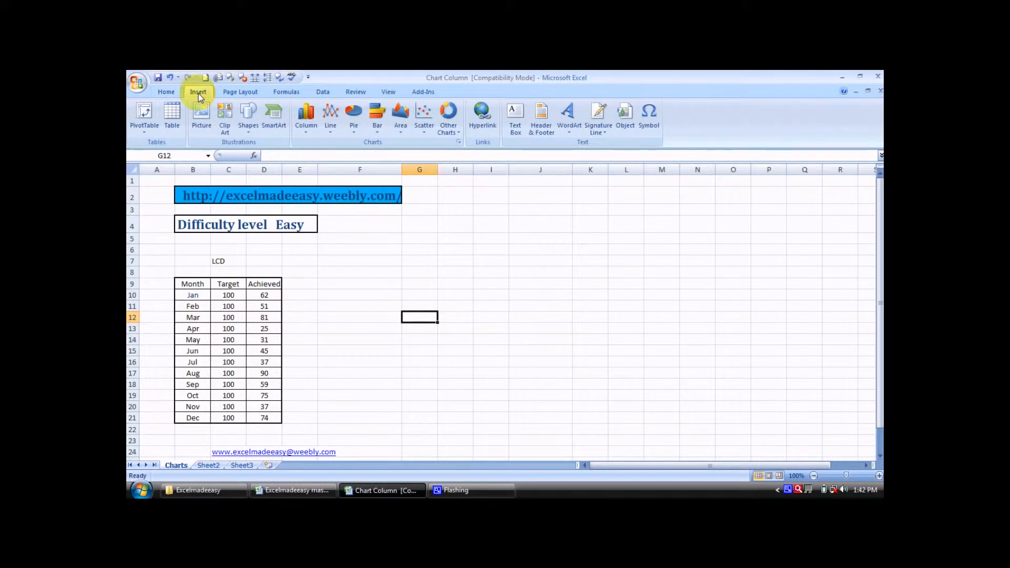
{"action": "left_click", "coordinate": [307, 129]}
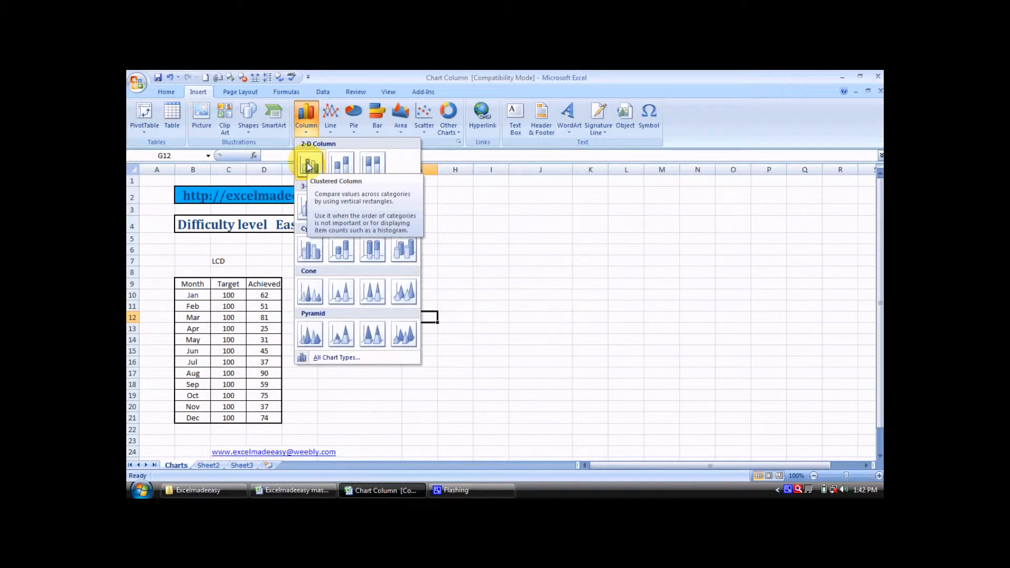
{"action": "left_click", "coordinate": [308, 167]}
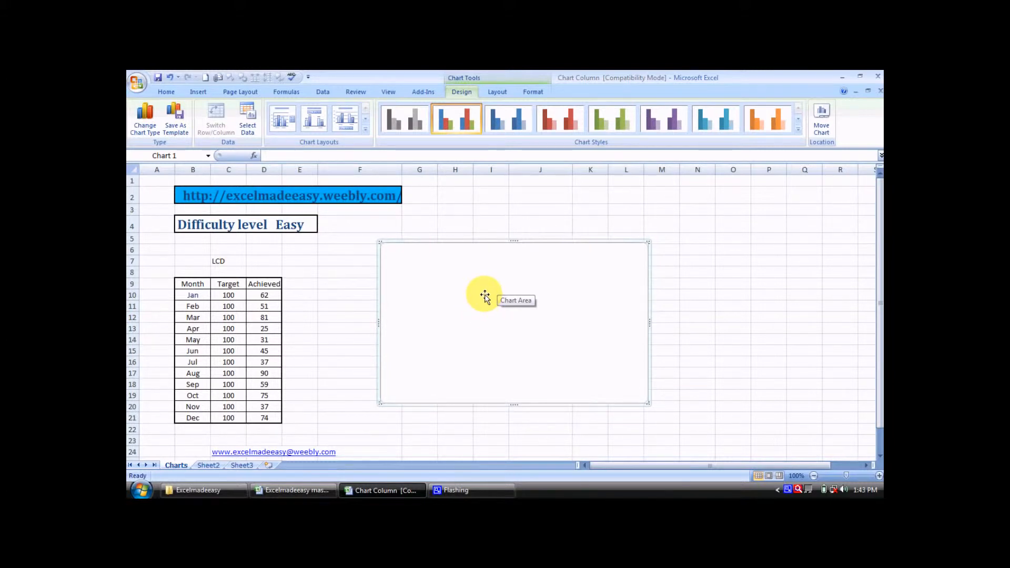
Open the data source selection for the blank chart and start its data range at cell B9
{"action": "left_click", "coordinate": [248, 118]}
{"action": "left_click_drag", "start_coordinate": [531, 223], "coordinate": [520, 185]}
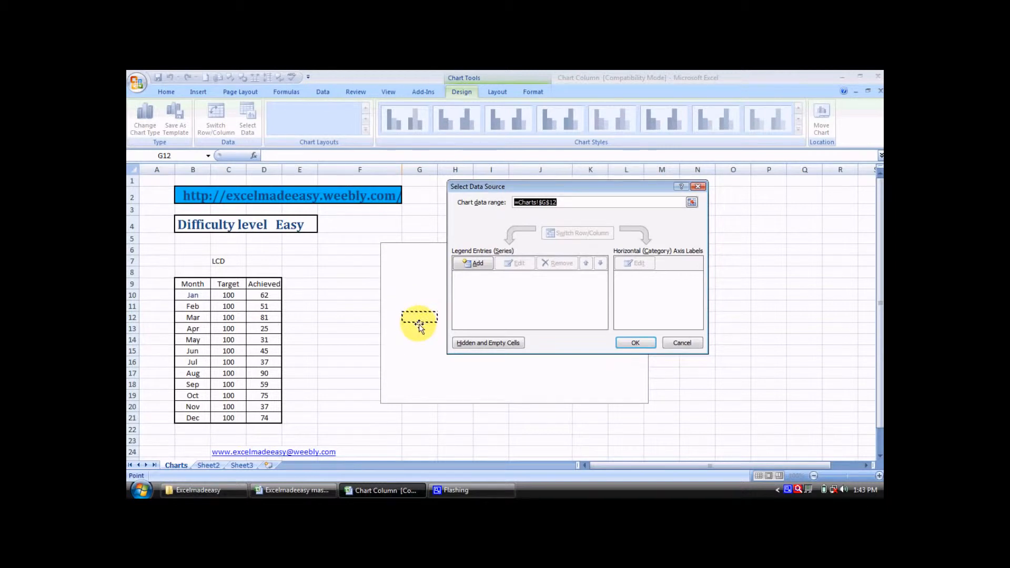
{"action": "key", "text": "Left"}
{"action": "key", "text": "Left"}
{"action": "key", "text": "Left"}
{"action": "key", "text": "Left"}
{"action": "key", "text": "Up"}
{"action": "key", "text": "Up"}
{"action": "key", "text": "Up"}
{"action": "key", "text": "Left"}
{"action": "key", "text": "ctrl+Right"}
{"action": "key", "text": "ctrl+Right"}
{"action": "key", "text": "Left"}
{"action": "key", "text": "Left"}
{"action": "key", "text": "Left"}
{"action": "key", "text": "Left"}
{"action": "key", "text": "Left"}
{"action": "key", "text": "Left"}
{"action": "key", "text": "Left"}
{"action": "key", "text": "Left"}
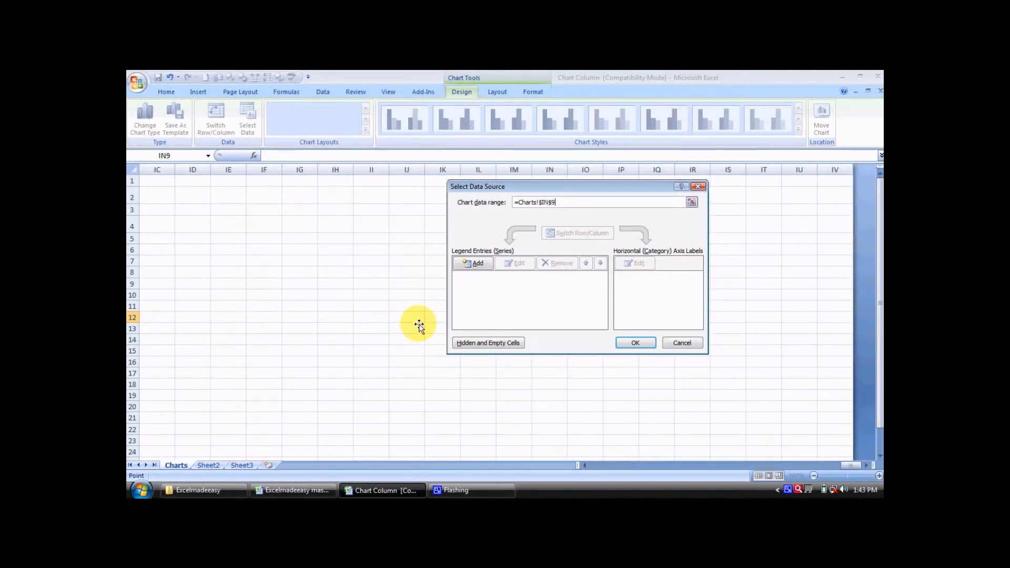
{"action": "key", "text": "Left"}
{"action": "key", "text": "Left"}
{"action": "key", "text": "Left"}
{"action": "key", "text": "Left"}
{"action": "key", "text": "Left"}
{"action": "key", "text": "Left"}
{"action": "key", "text": "Left"}
{"action": "key", "text": "Left"}
{"action": "key", "text": "Left"}
{"action": "key", "text": "Left"}
{"action": "key", "text": "Left"}
{"action": "key", "text": "Left"}
{"action": "key", "text": "Left"}
{"action": "key", "text": "Left"}
{"action": "key", "text": "Left"}
{"action": "key", "text": "Left"}
{"action": "key", "text": "Left"}
{"action": "key", "text": "Left"}
{"action": "key", "text": "Left"}
{"action": "key", "text": "Left"}
{"action": "key", "text": "Up"}
{"action": "key", "text": "Left"}
{"action": "key", "text": "Left"}
{"action": "key", "text": "Left"}
{"action": "key", "text": "Left"}
{"action": "key", "text": "Left"}
{"action": "key", "text": "Left"}
{"action": "key", "text": "Left"}
{"action": "key", "text": "Left"}
{"action": "key", "text": "Left"}
{"action": "key", "text": "Left"}
{"action": "key", "text": "Left"}
{"action": "key", "text": "Left"}
{"action": "key", "text": "Left"}
{"action": "key", "text": "Left"}
{"action": "key", "text": "Left"}
{"action": "key", "text": "Left"}
{"action": "key", "text": "Left"}
{"action": "key", "text": "Left"}
{"action": "key", "text": "Left"}
{"action": "key", "text": "Left"}
{"action": "key", "text": "Left"}
{"action": "key", "text": "Left"}
{"action": "key", "text": "Left"}
{"action": "key", "text": "Left"}
{"action": "key", "text": "Left"}
{"action": "key", "text": "Left"}
{"action": "key", "text": "Left"}
{"action": "key", "text": "Left"}
{"action": "key", "text": "Left"}
{"action": "key", "text": "Left"}
{"action": "key", "text": "Left"}
{"action": "key", "text": "Left"}
{"action": "key", "text": "Left"}
{"action": "key", "text": "Left"}
{"action": "key", "text": "Left"}
{"action": "key", "text": "Left"}
{"action": "key", "text": "Left"}
{"action": "key", "text": "Left"}
{"action": "key", "text": "Left"}
{"action": "key", "text": "Left"}
{"action": "key", "text": "ctrl+Left"}
{"action": "key", "text": "Right"}
{"action": "key", "text": "Down"}
Extend the chart data range to B9:D21 on the Charts sheet and apply it to the chart
{"action": "key", "text": "shift+Right"}
{"action": "key", "text": "shift+Right"}
{"action": "key", "text": "shift+Down"}
{"action": "key", "text": "shift+Down"}
{"action": "key", "text": "shift+Down"}
{"action": "key", "text": "shift+Down"}
{"action": "key", "text": "shift+Down"}
{"action": "key", "text": "shift+Down"}
{"action": "key", "text": "shift+Down"}
{"action": "key", "text": "shift+Down"}
{"action": "key", "text": "shift+Down"}
{"action": "key", "text": "shift+Down"}
{"action": "key", "text": "shift+Down"}
{"action": "key", "text": "shift+Down"}
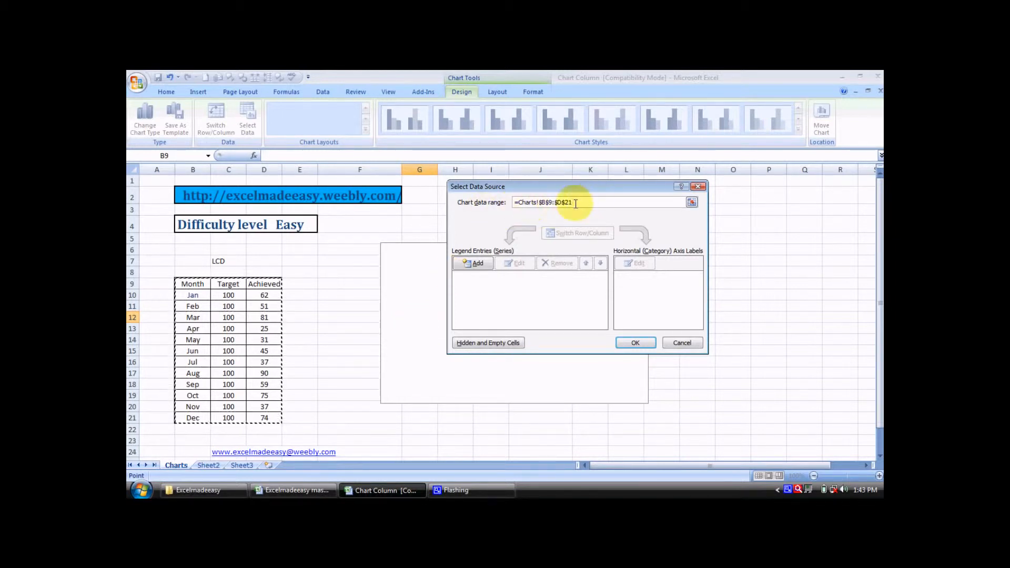
{"action": "left_click", "coordinate": [636, 342]}
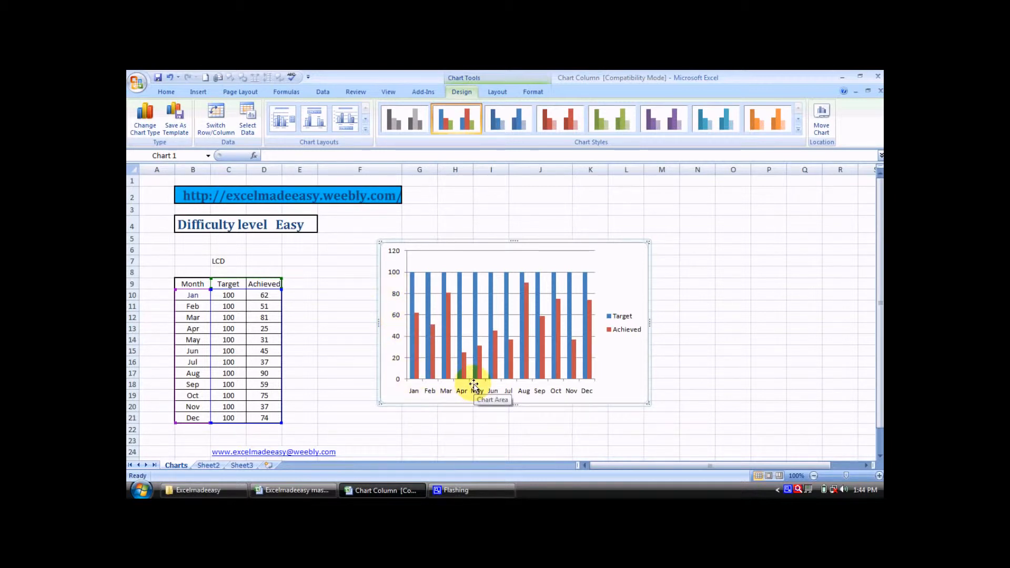
Inspect the Target and Achieved series in the column chart
{"action": "left_click", "coordinate": [478, 352]}
{"action": "left_click", "coordinate": [493, 290]}
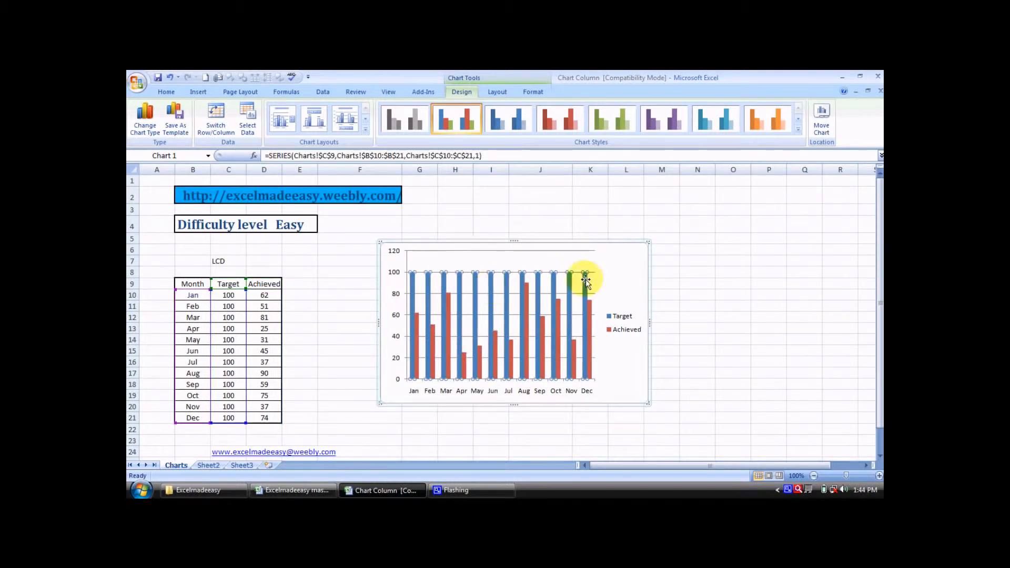
{"action": "mouse_move", "coordinate": [525, 307]}
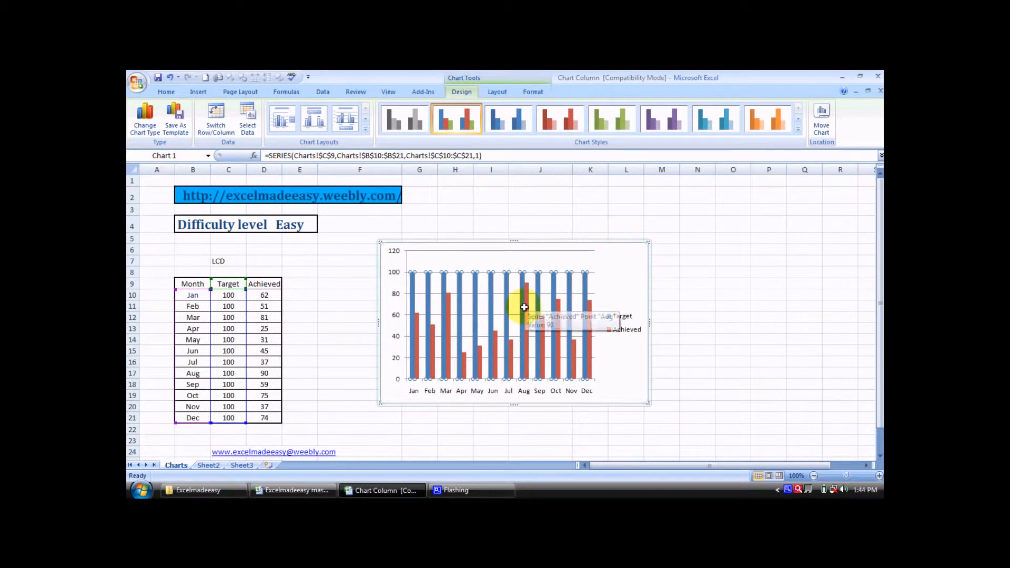
Apply the black-background multicolour chart style to the whole column chart
{"action": "left_click", "coordinate": [609, 292]}
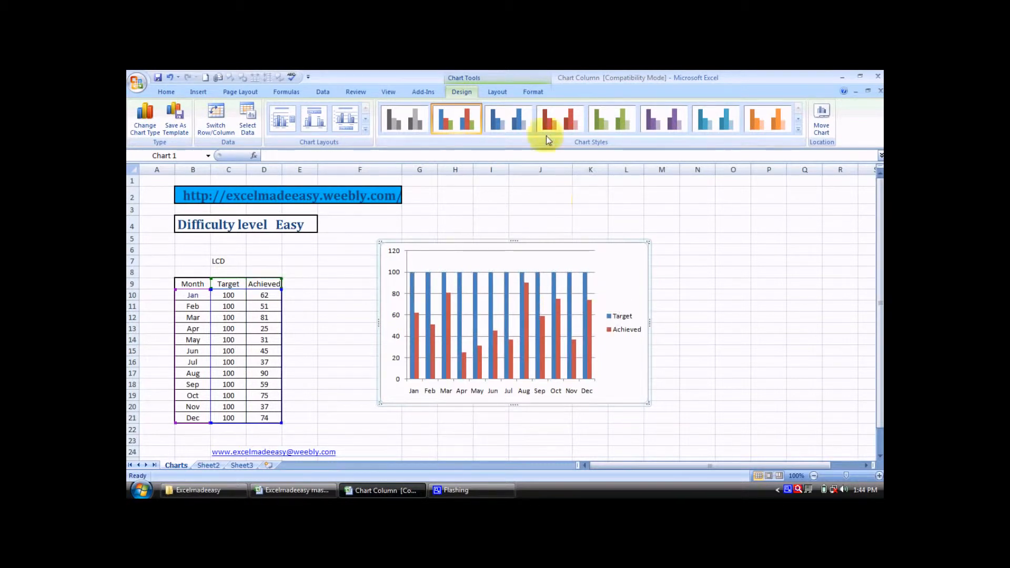
{"action": "scroll", "coordinate": [515, 156], "scroll_direction": "down", "scroll_amount": 1}
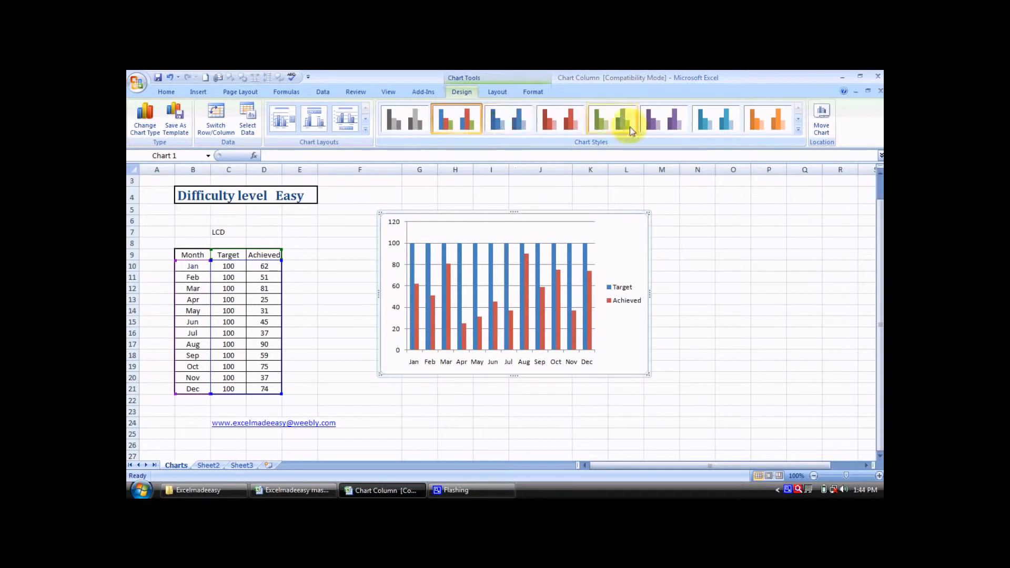
{"action": "left_click", "coordinate": [796, 131]}
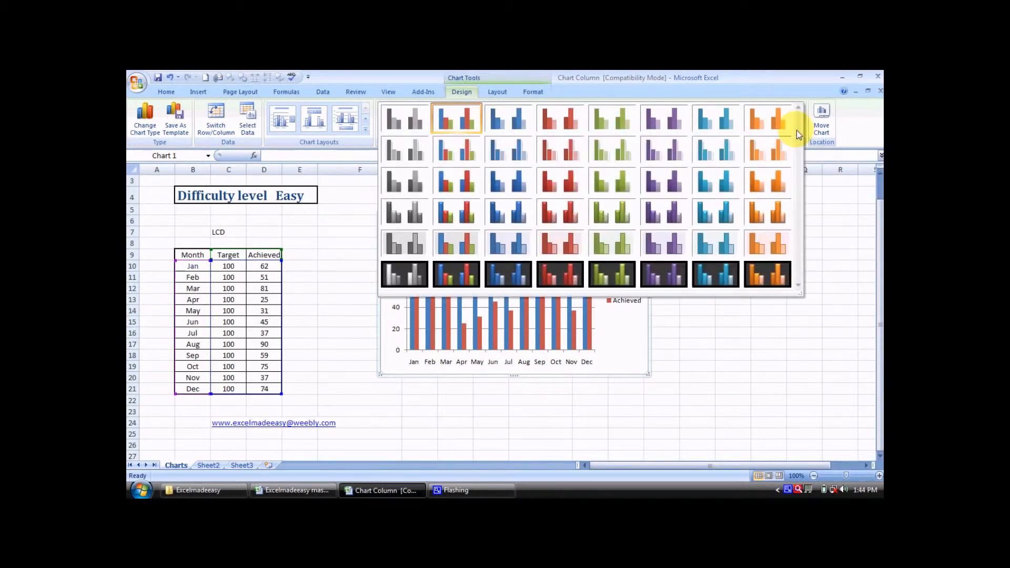
{"action": "left_click", "coordinate": [456, 270]}
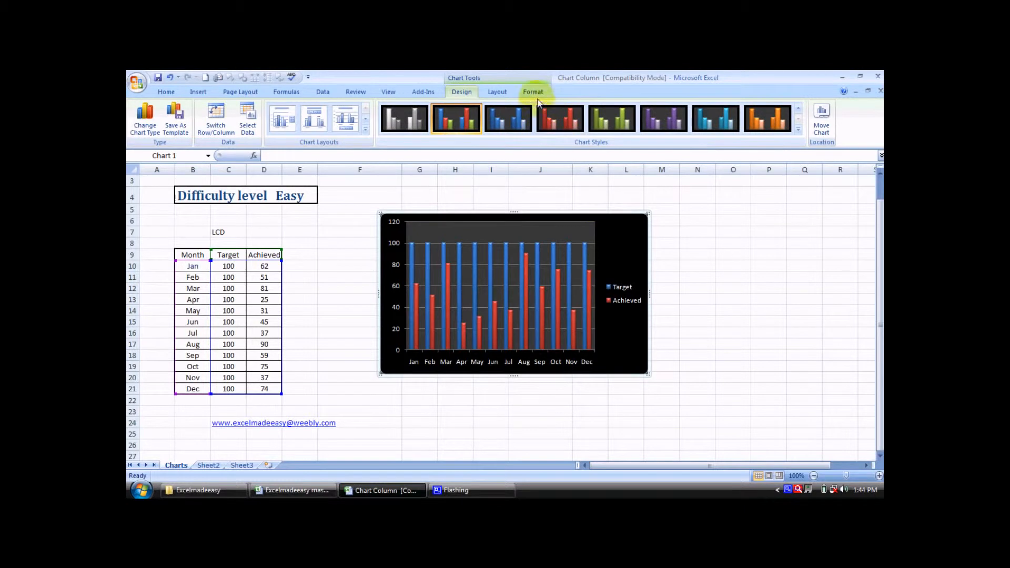
Apply the first chart layout, with a title above the plot and the legend beside it
{"action": "left_click", "coordinate": [533, 92]}
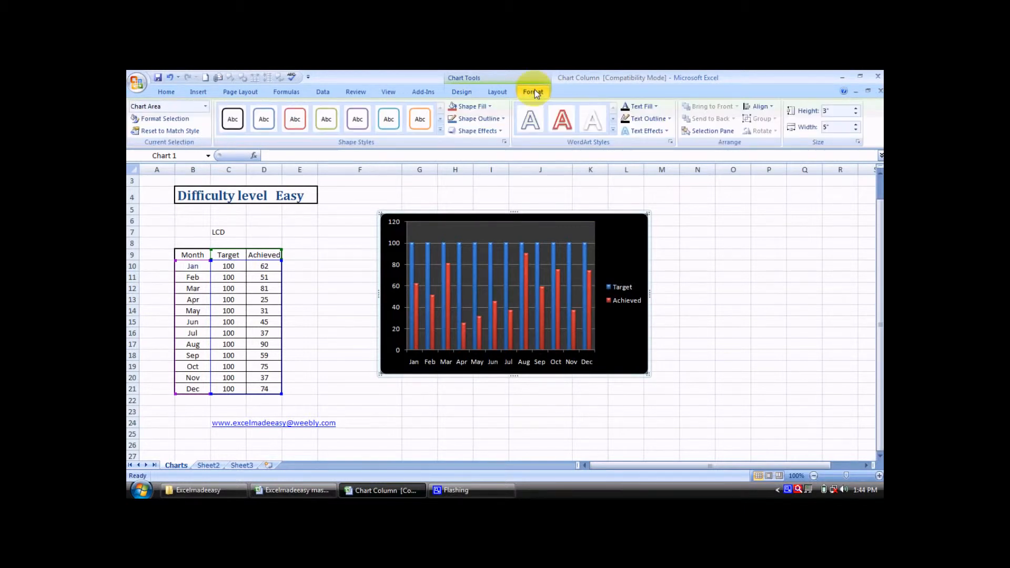
{"action": "left_click", "coordinate": [473, 93]}
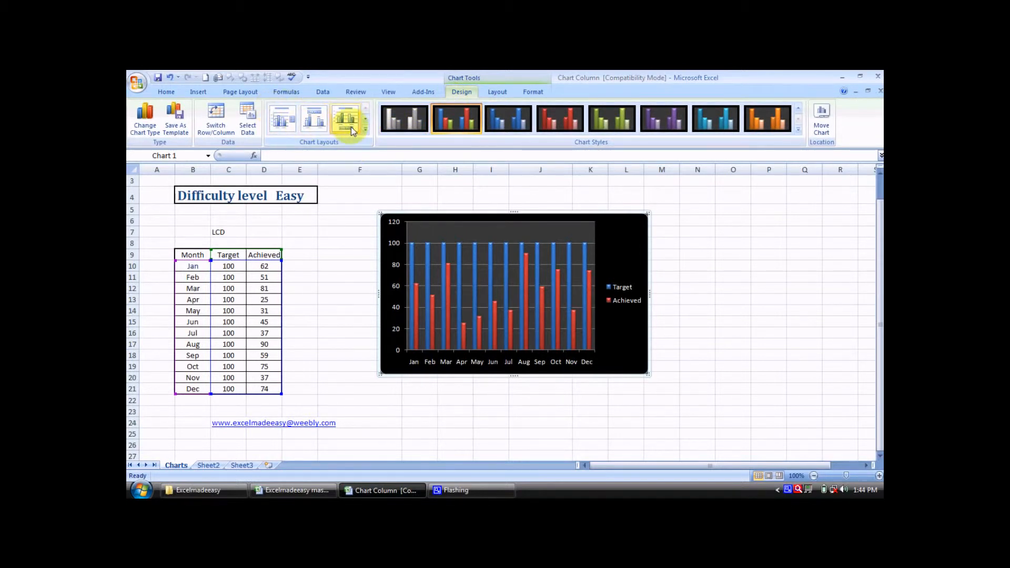
{"action": "left_click", "coordinate": [366, 130]}
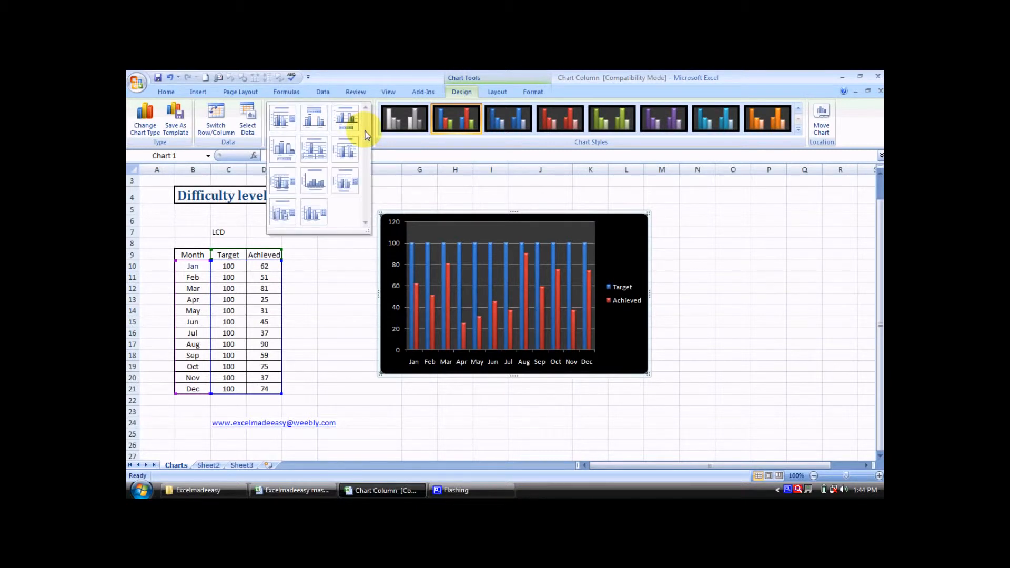
{"action": "left_click", "coordinate": [293, 121]}
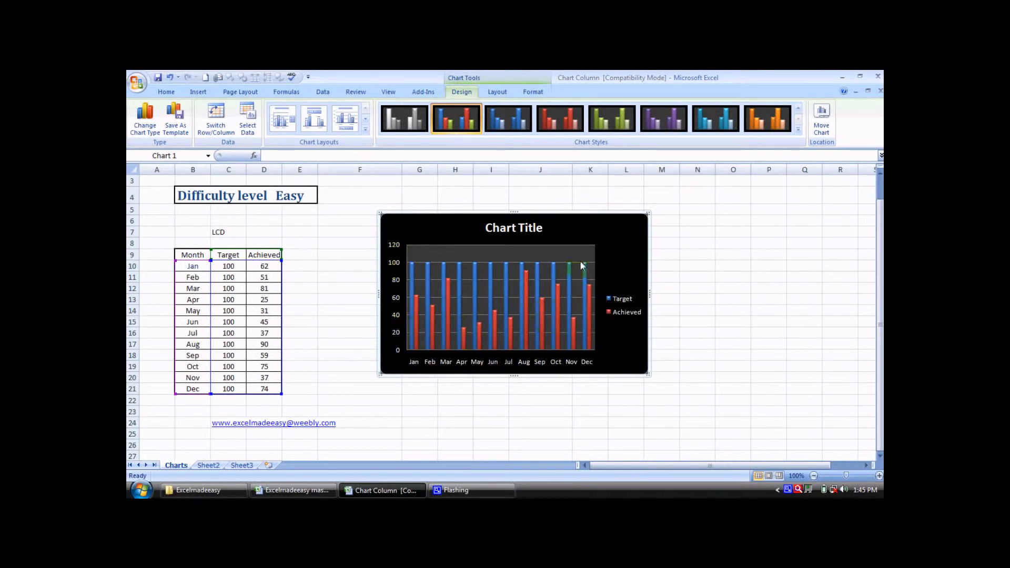
Replace the placeholder chart title text with "LCD Sales"
{"action": "left_click", "coordinate": [516, 227]}
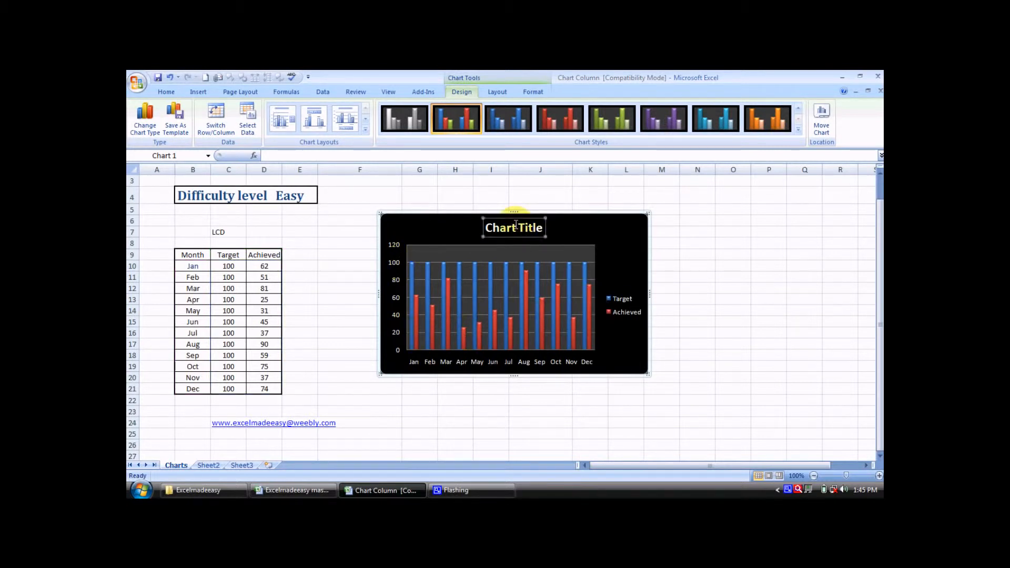
{"action": "left_click_drag", "start_coordinate": [545, 228], "coordinate": [486, 227]}
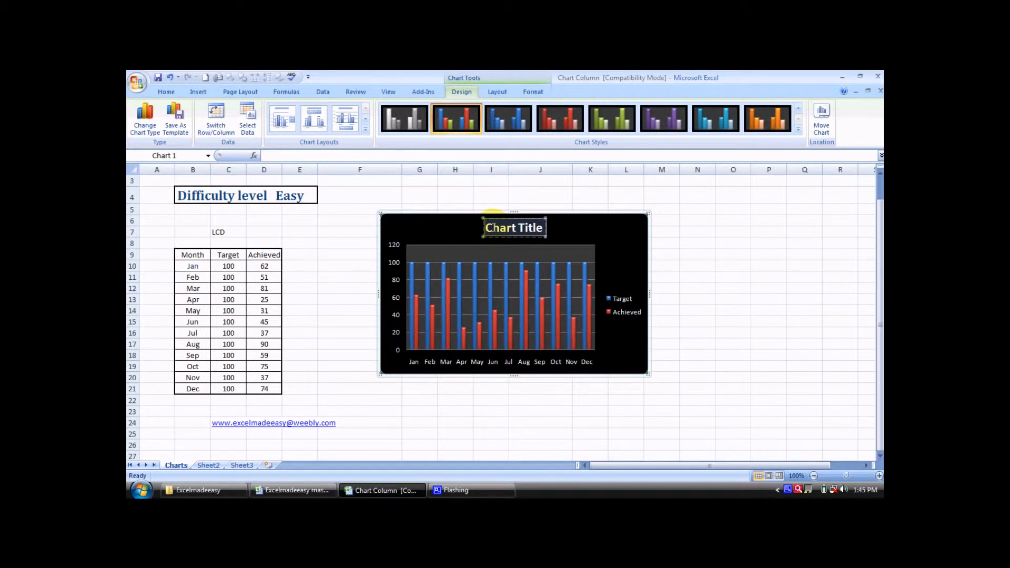
{"action": "left_click", "coordinate": [543, 230]}
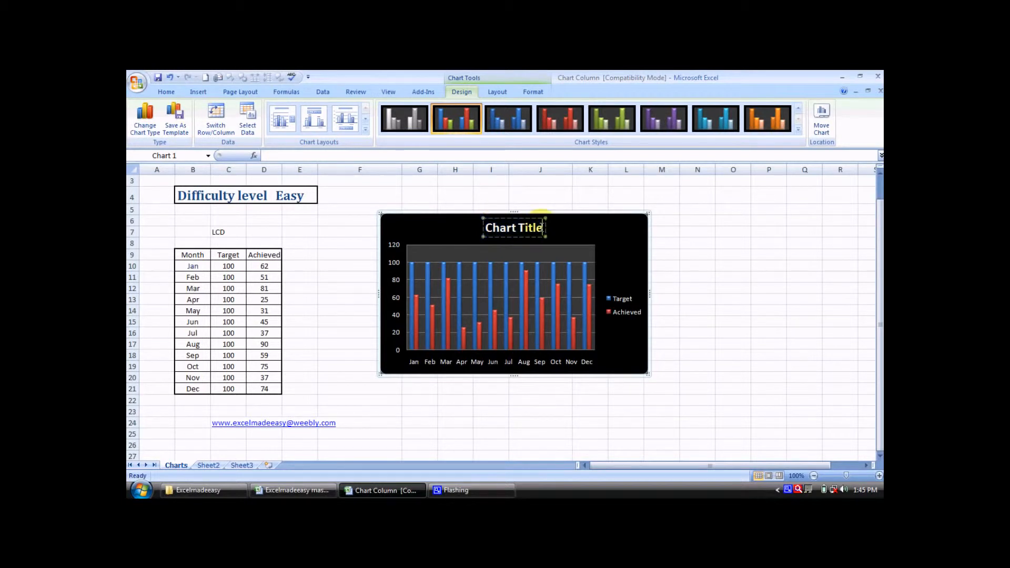
{"action": "key", "text": "BackSpace"}
{"action": "key", "text": "BackSpace"}
{"action": "key", "text": "BackSpace"}
{"action": "key", "text": "BackSpace"}
{"action": "key", "text": "BackSpace"}
{"action": "key", "text": "BackSpace"}
{"action": "key", "text": "BackSpace"}
{"action": "key", "text": "BackSpace"}
{"action": "key", "text": "BackSpace"}
{"action": "key", "text": "BackSpace"}
{"action": "key", "text": "BackSpace"}
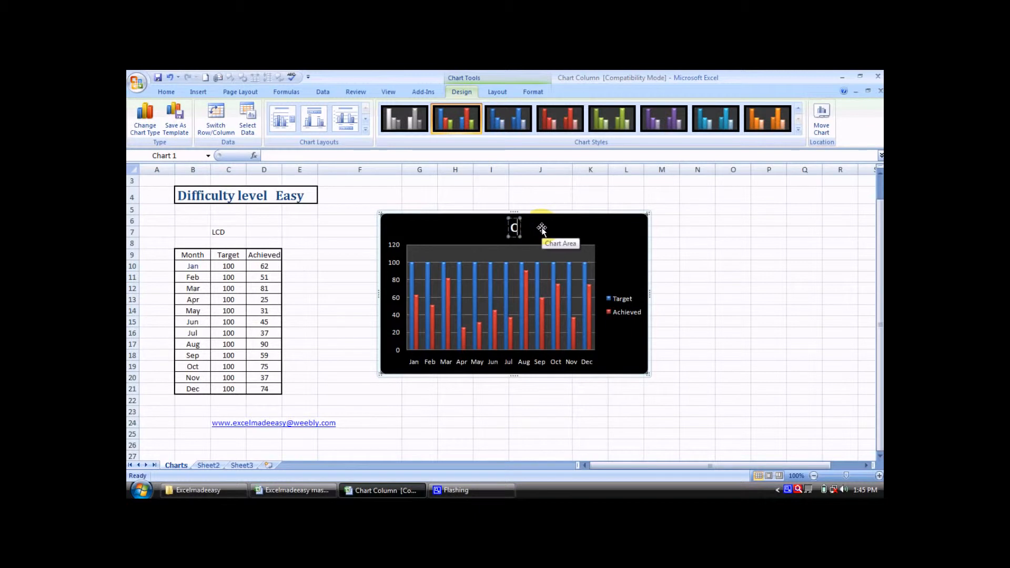
{"action": "type", "text": "LCD Sales"}
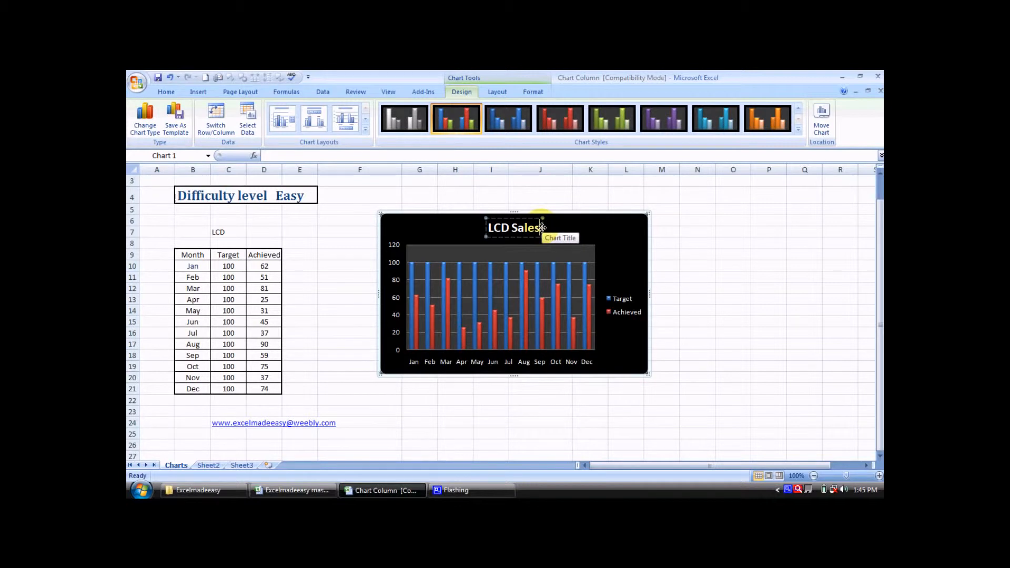
{"action": "left_click", "coordinate": [680, 271]}
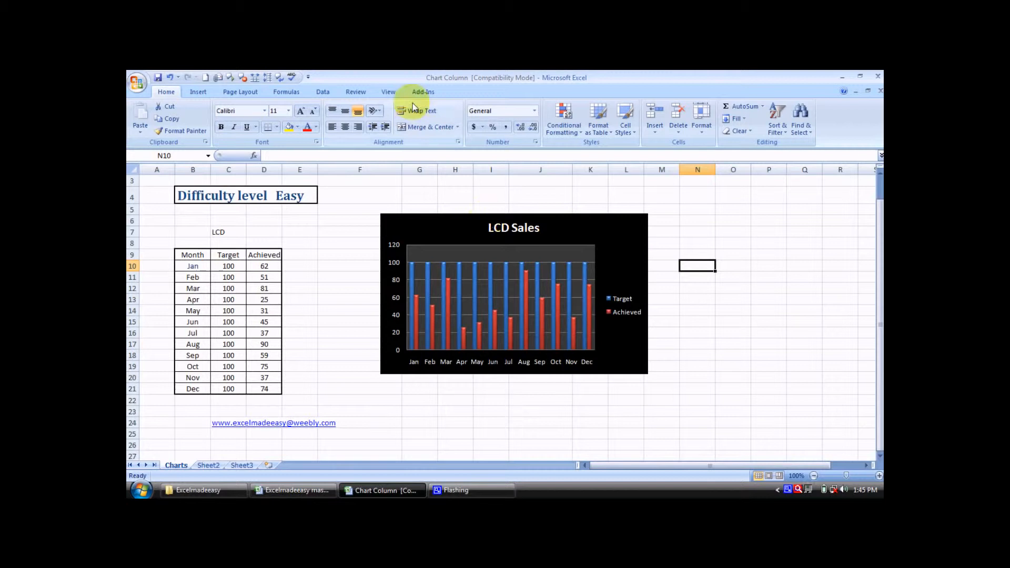
Apply the second chart layout, with the legend beneath the title, data labels on the columns and no value axis
{"action": "left_click", "coordinate": [530, 228]}
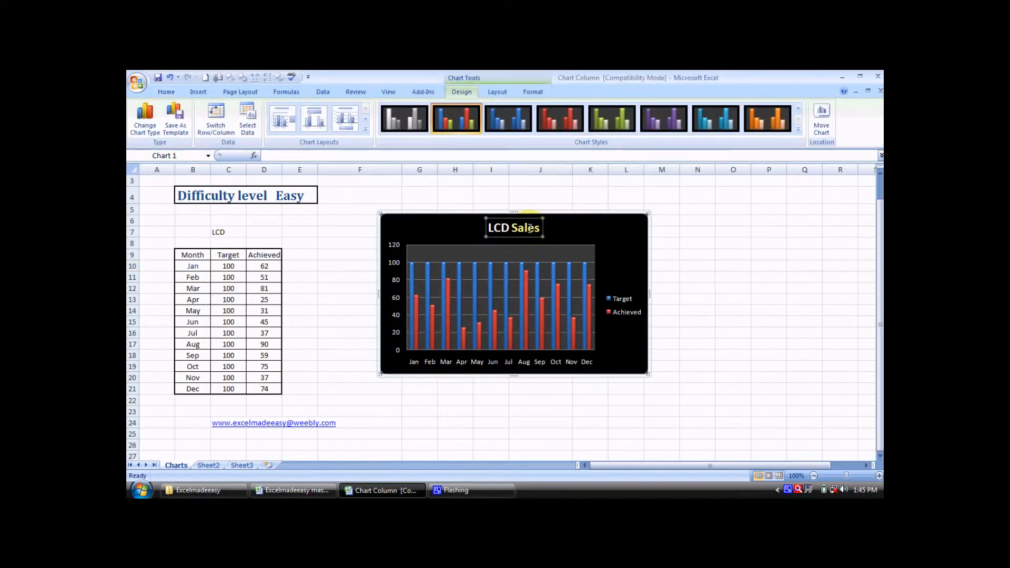
{"action": "left_click", "coordinate": [366, 129]}
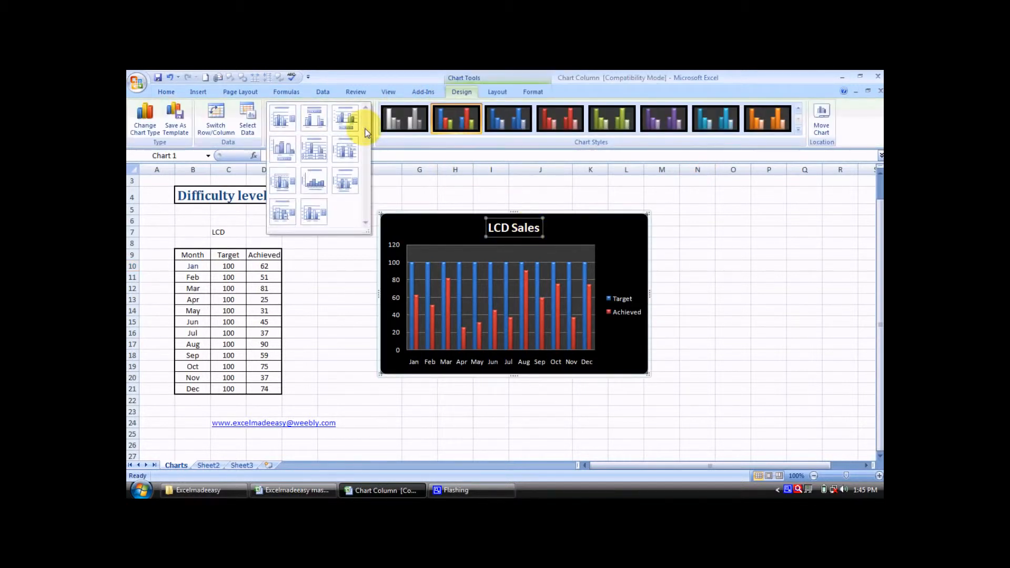
{"action": "left_click", "coordinate": [311, 120]}
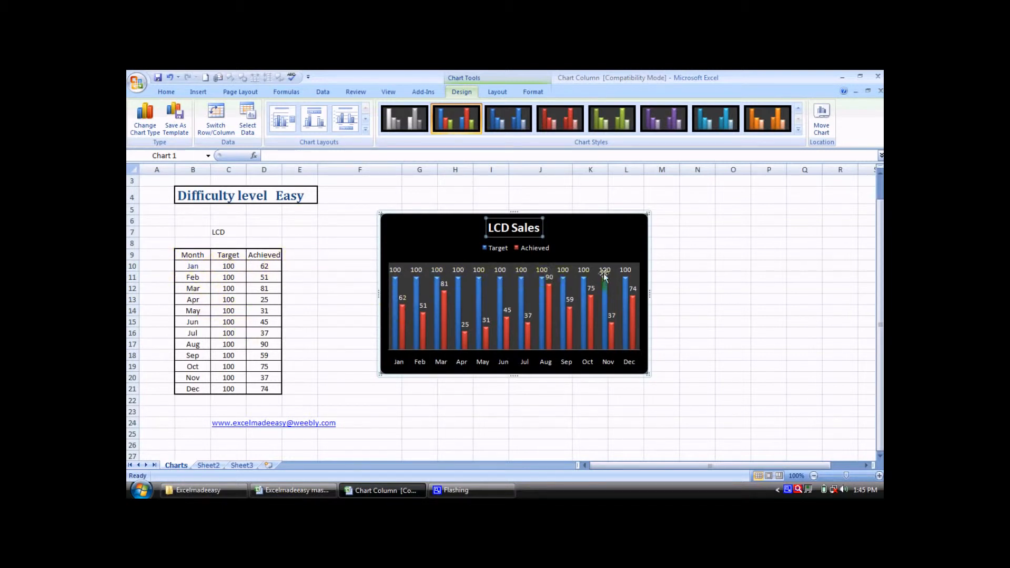
Try the third chart layout with the legend below the plot, followed by the fourth with data labels and no title
{"action": "left_click", "coordinate": [366, 130]}
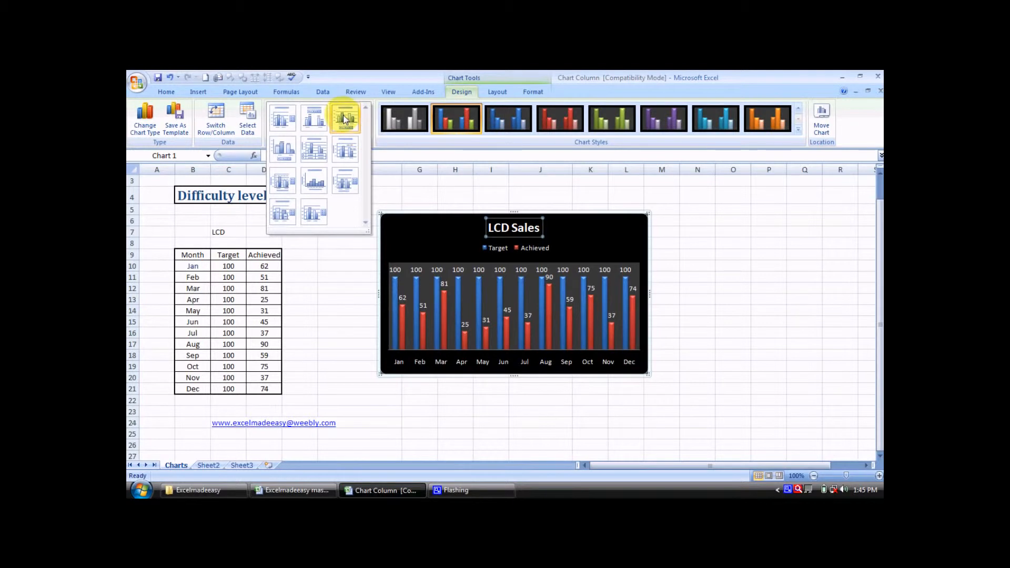
{"action": "left_click", "coordinate": [345, 119]}
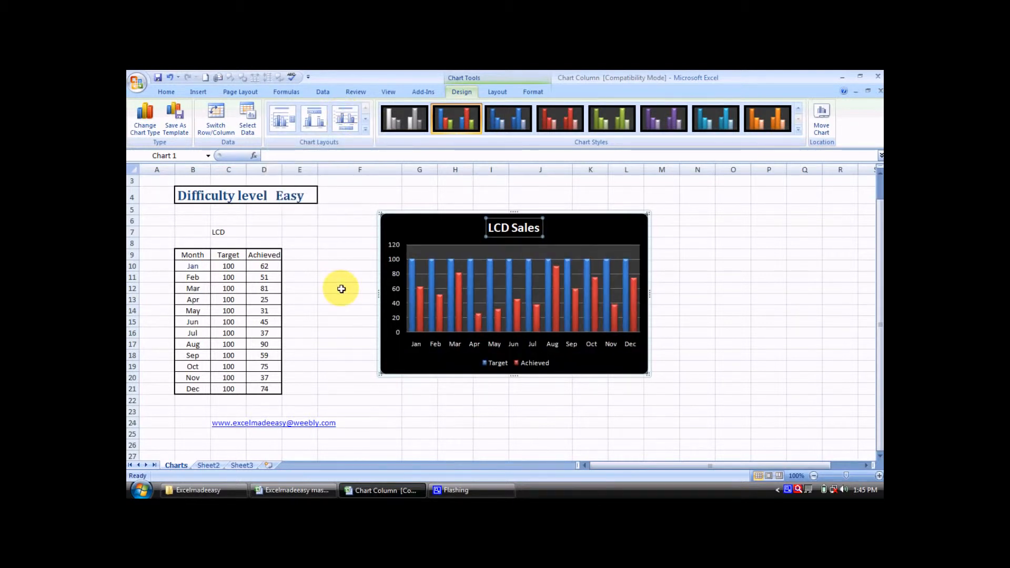
{"action": "left_click", "coordinate": [366, 131]}
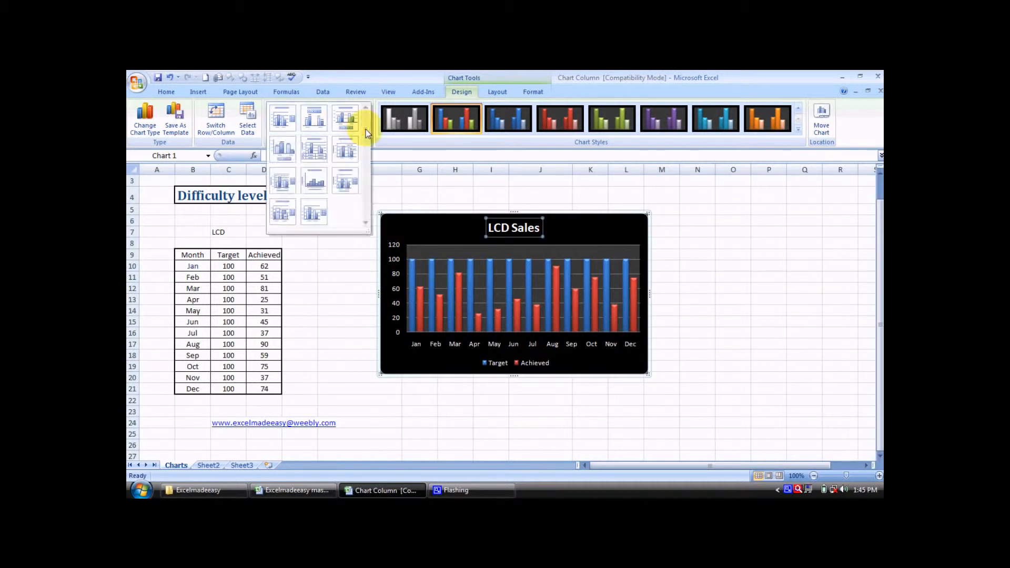
{"action": "left_click", "coordinate": [291, 149]}
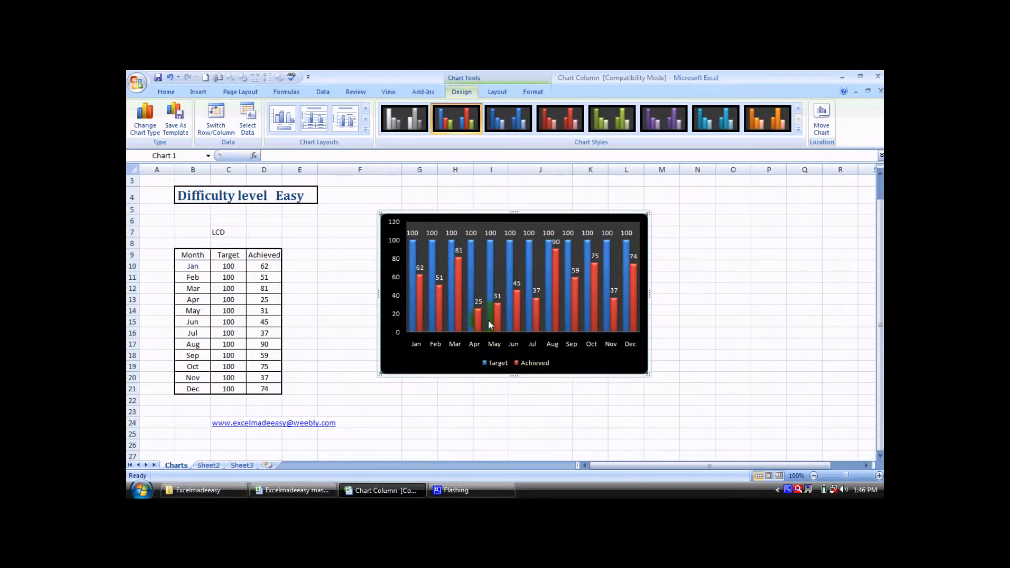
Try the fifth chart layout with a data table, followed by the sixth with a value axis title and labels on the last columns
{"action": "left_click", "coordinate": [367, 129]}
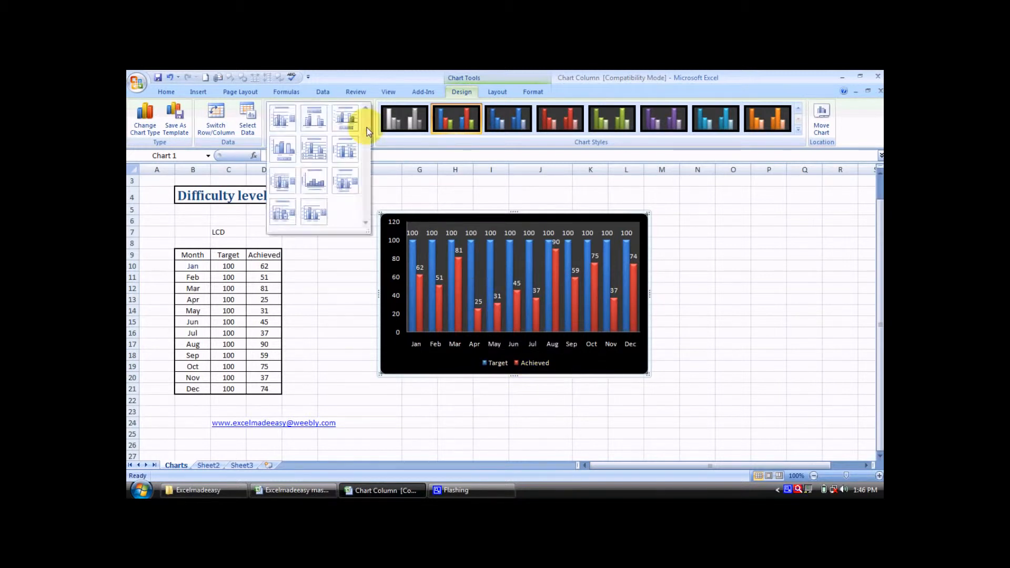
{"action": "left_click", "coordinate": [312, 152]}
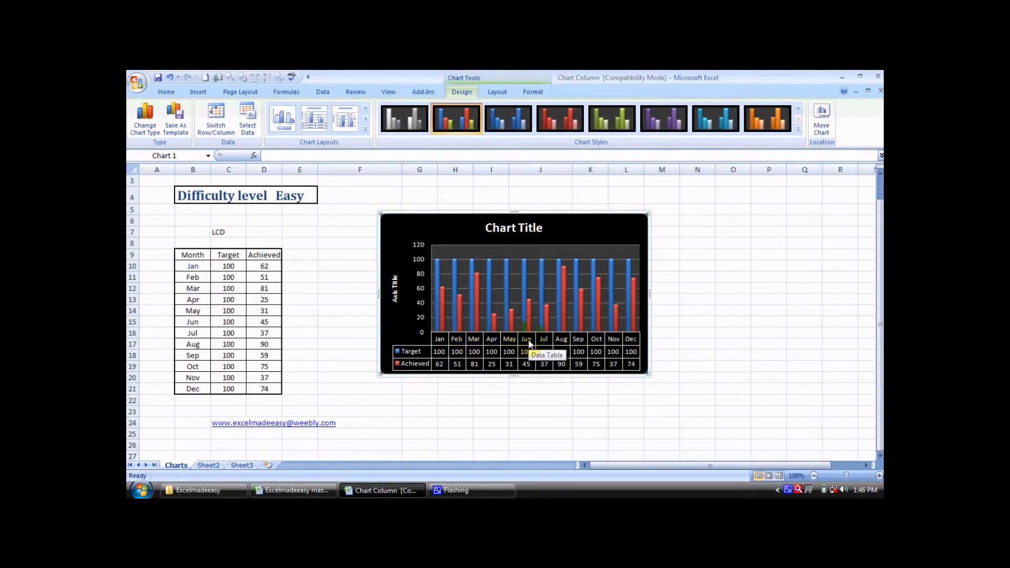
{"action": "left_click", "coordinate": [366, 131]}
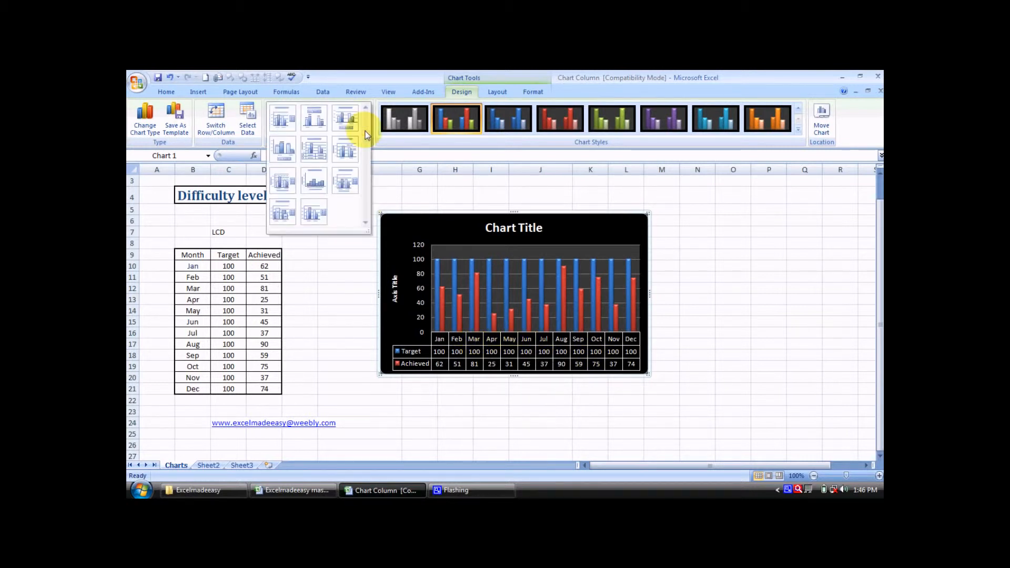
{"action": "left_click", "coordinate": [345, 150]}
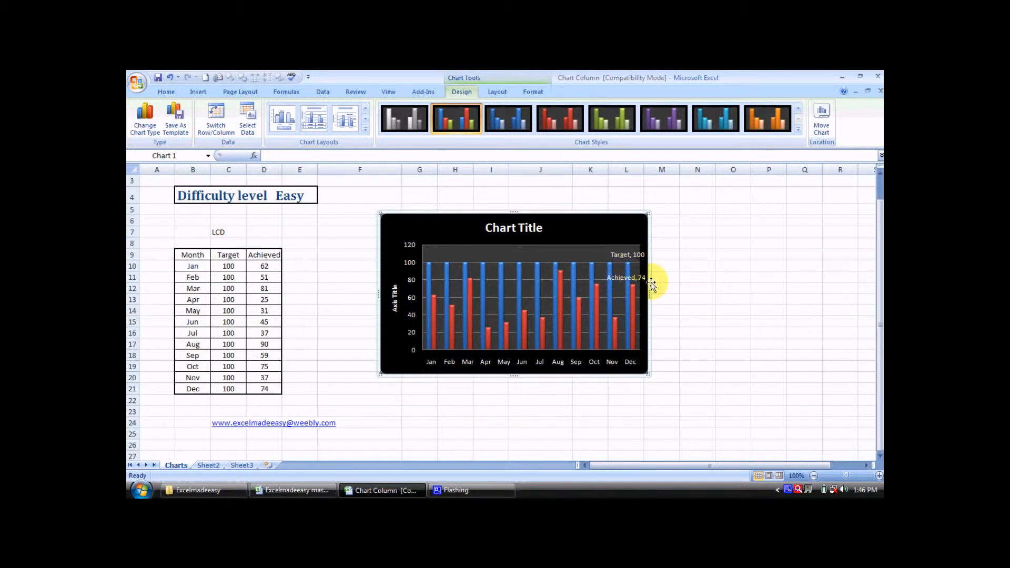
Try the seventh chart layout with axis titles and dense gridlines, followed by the eighth with wide adjoining columns and no legend
{"action": "left_click", "coordinate": [366, 129]}
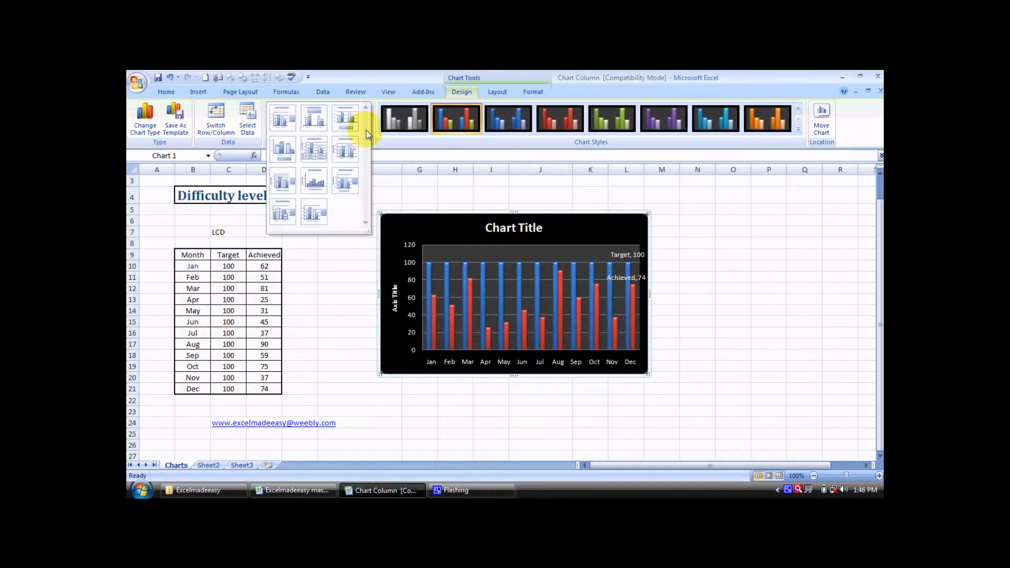
{"action": "left_click", "coordinate": [284, 182]}
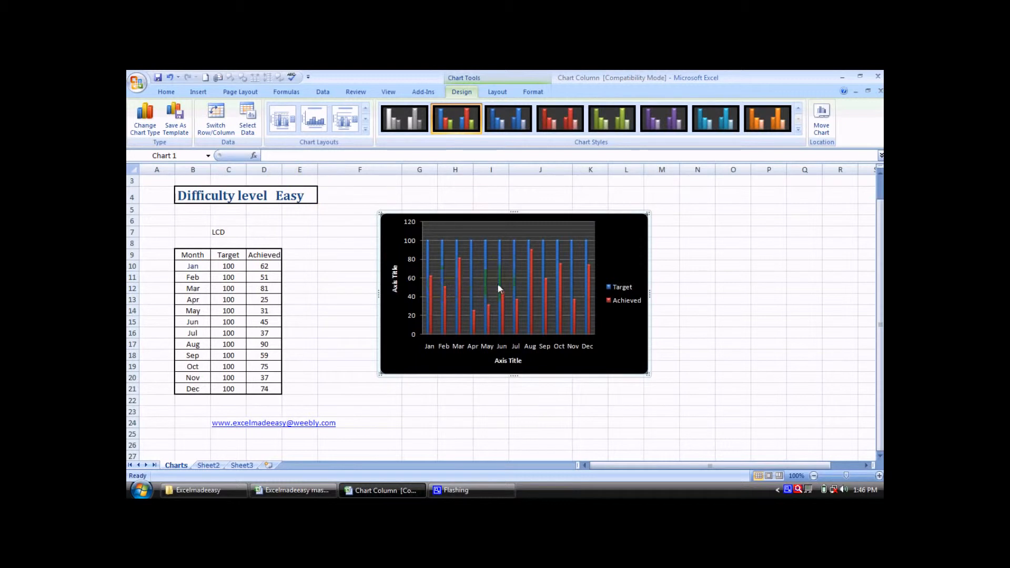
{"action": "mouse_move", "coordinate": [546, 298]}
{"action": "left_click", "coordinate": [366, 130]}
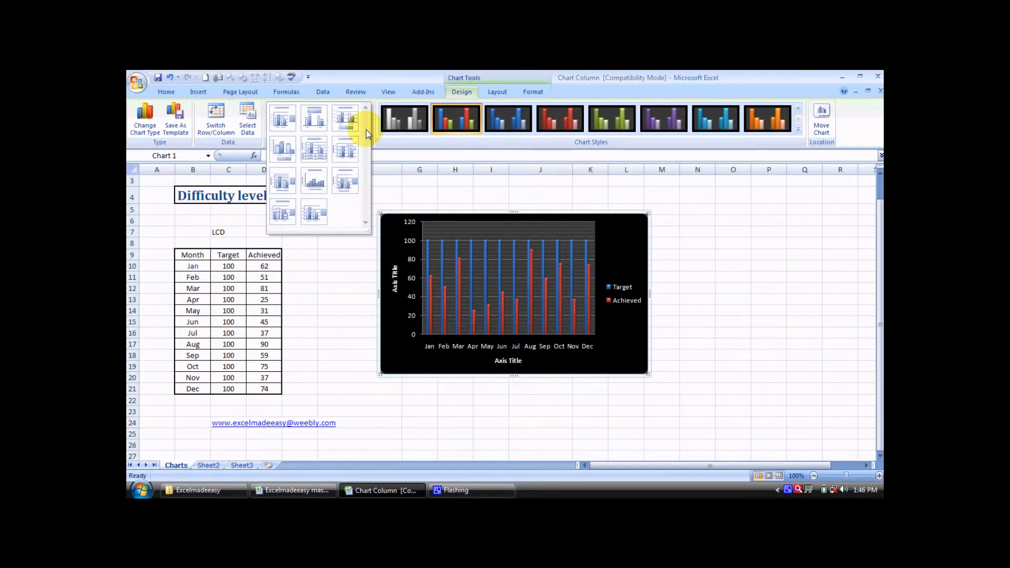
{"action": "left_click", "coordinate": [311, 179]}
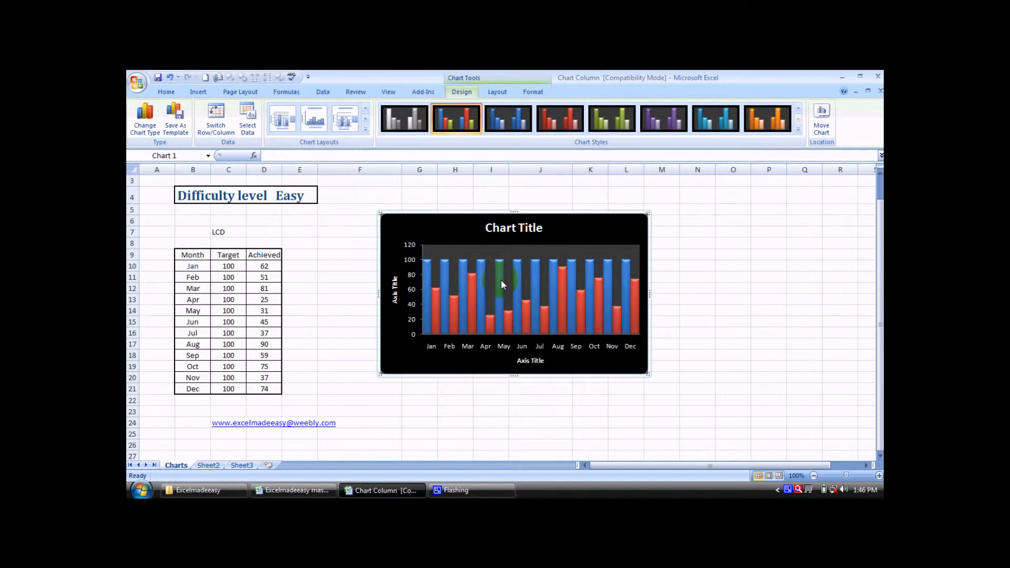
{"action": "mouse_move", "coordinate": [501, 280]}
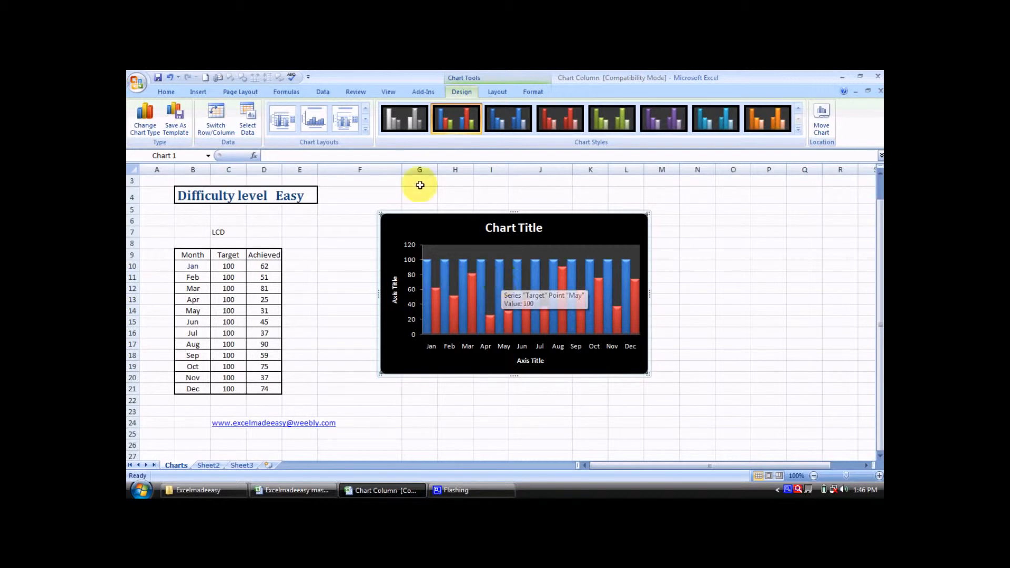
Try the ninth chart layout with chart and axis titles plus a legend, followed by the tenth with data labels inside the columns
{"action": "left_click", "coordinate": [366, 130]}
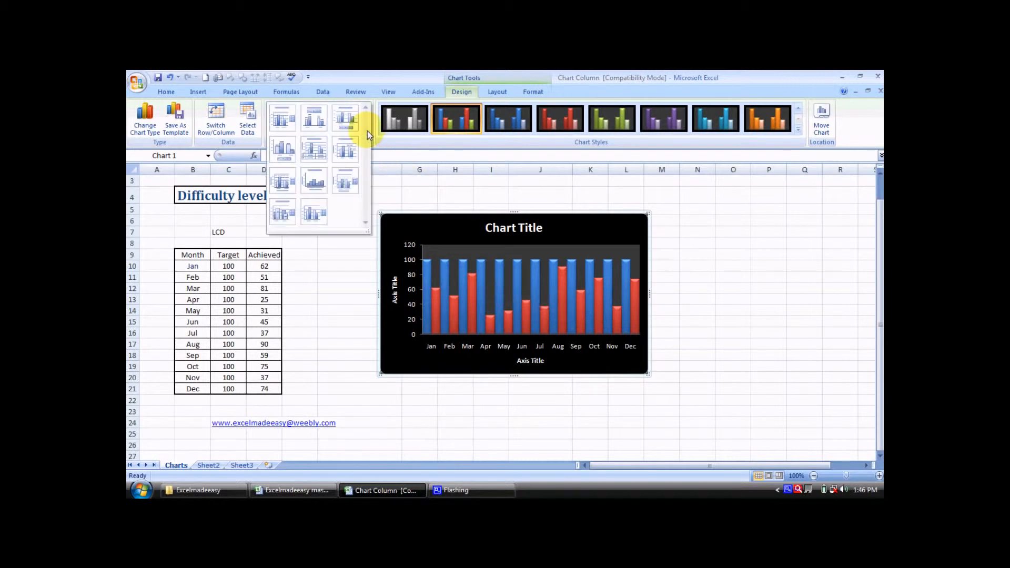
{"action": "left_click", "coordinate": [349, 183]}
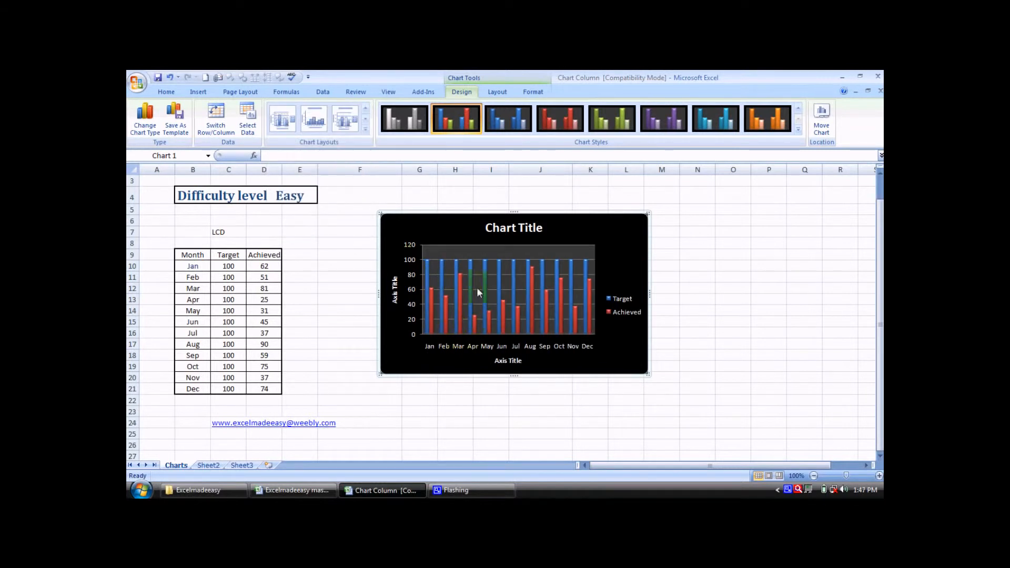
{"action": "left_click", "coordinate": [365, 128]}
{"action": "left_click", "coordinate": [292, 210]}
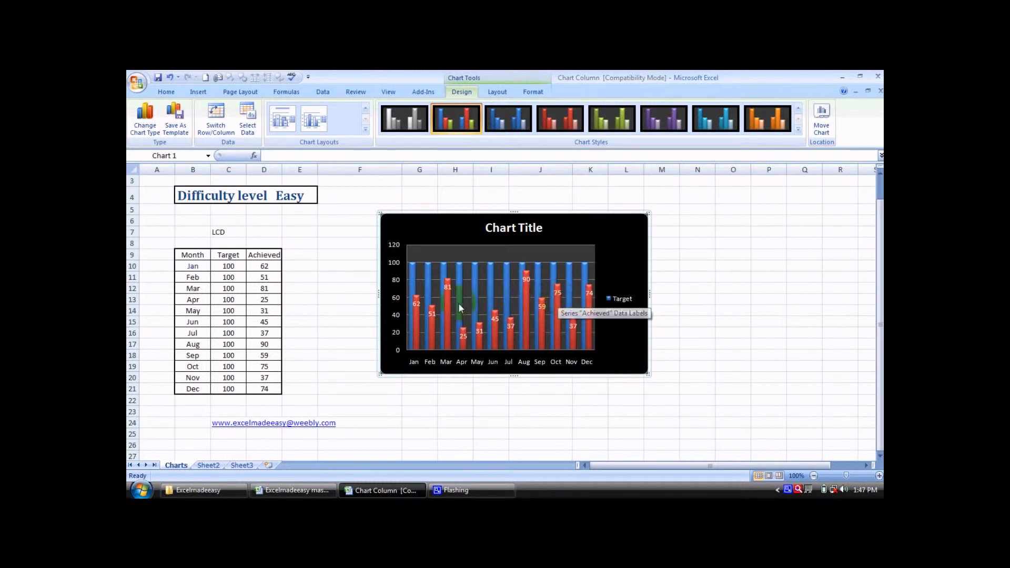
{"action": "mouse_move", "coordinate": [444, 282]}
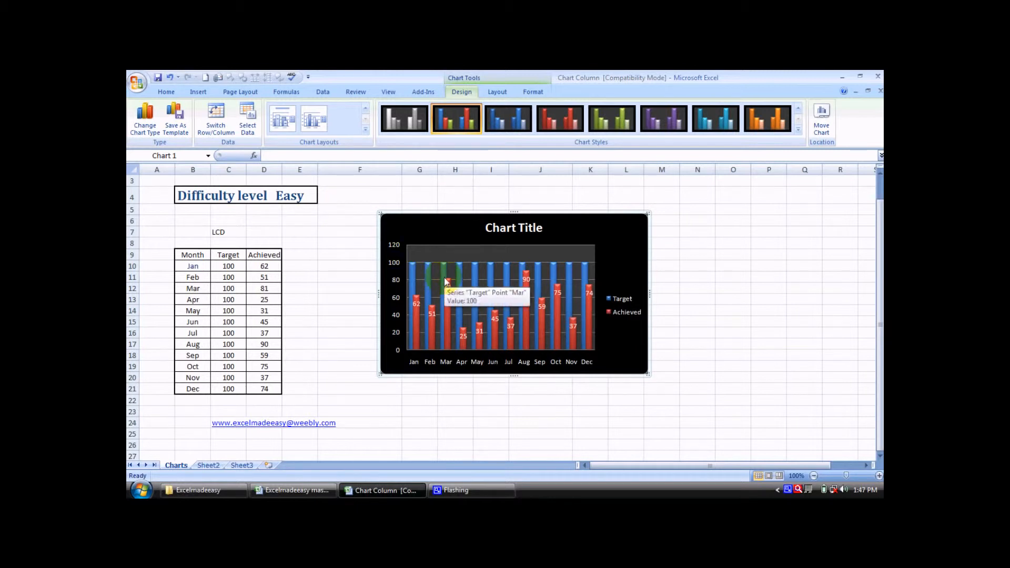
Apply the eleventh chart layout, with the legend beside the plot and no chart title, and deselect the chart
{"action": "left_click", "coordinate": [365, 129]}
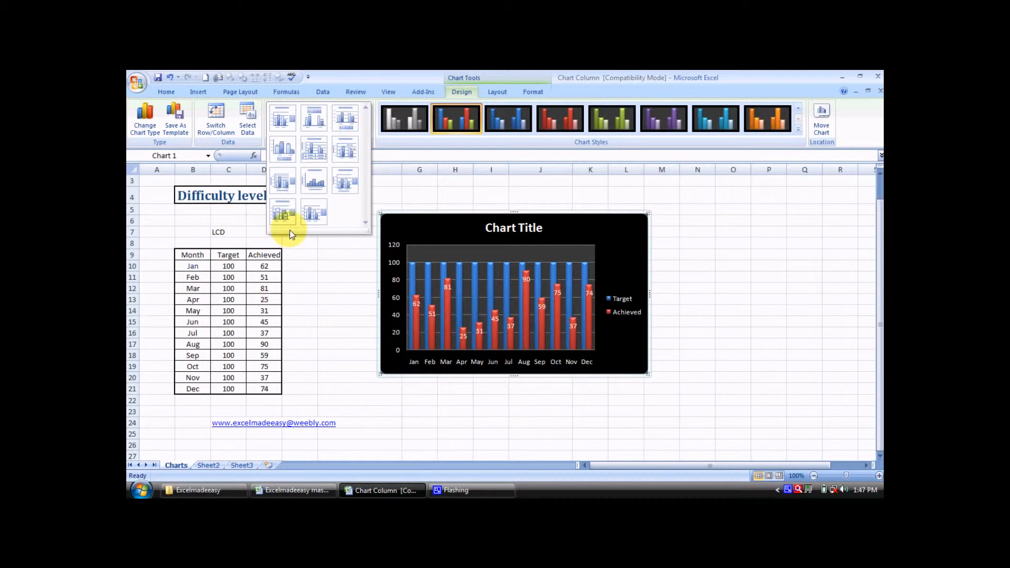
{"action": "left_click", "coordinate": [316, 212]}
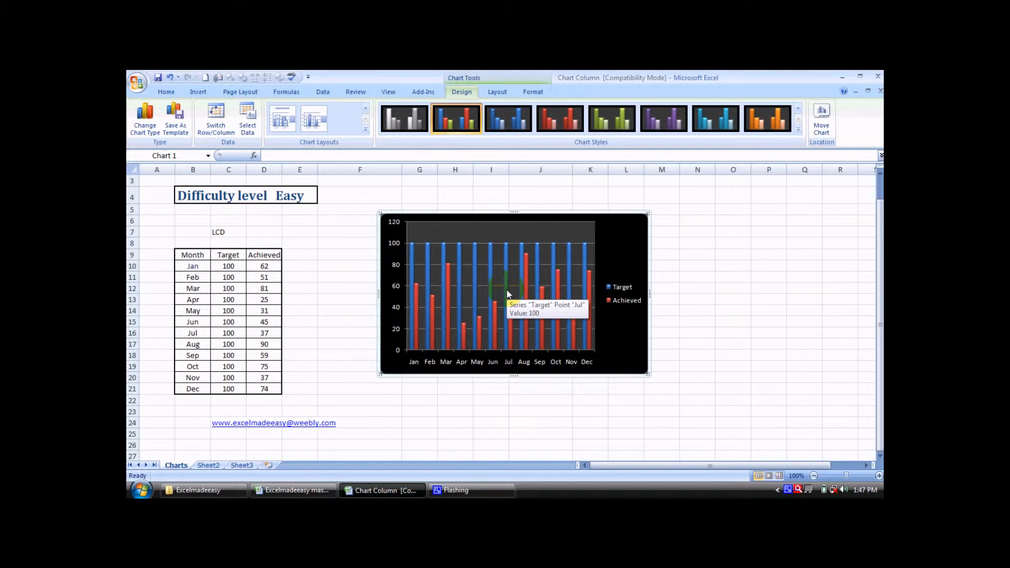
{"action": "left_click", "coordinate": [408, 181]}
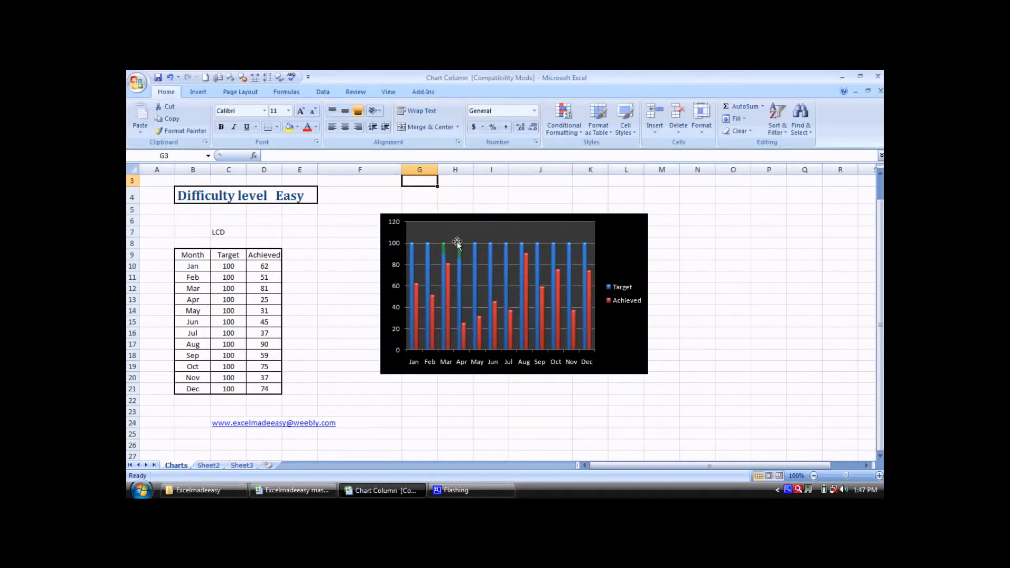
Add a linear trendline to the column chart based on the Achieved series
{"action": "left_click", "coordinate": [627, 235]}
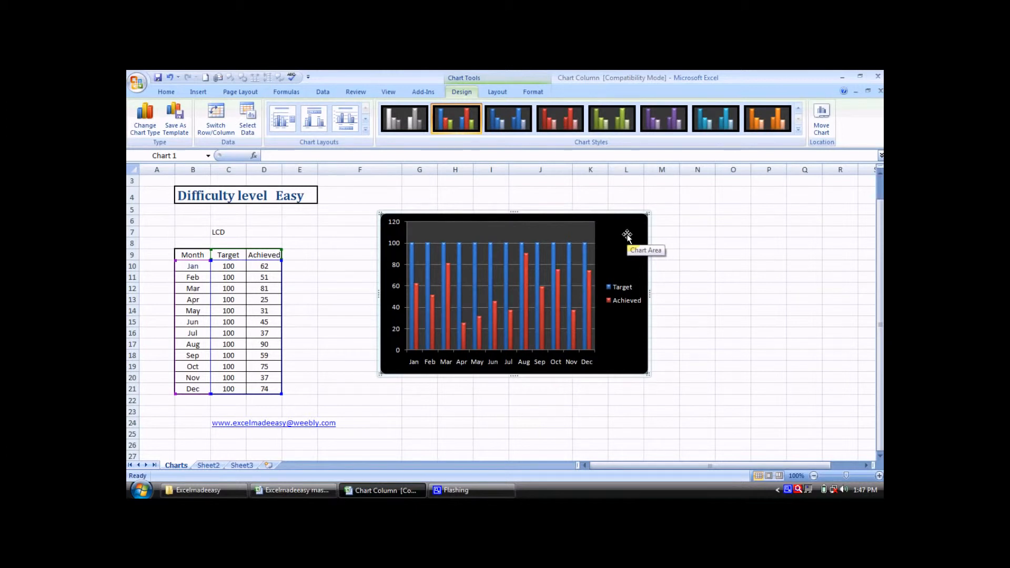
{"action": "left_click", "coordinate": [533, 93]}
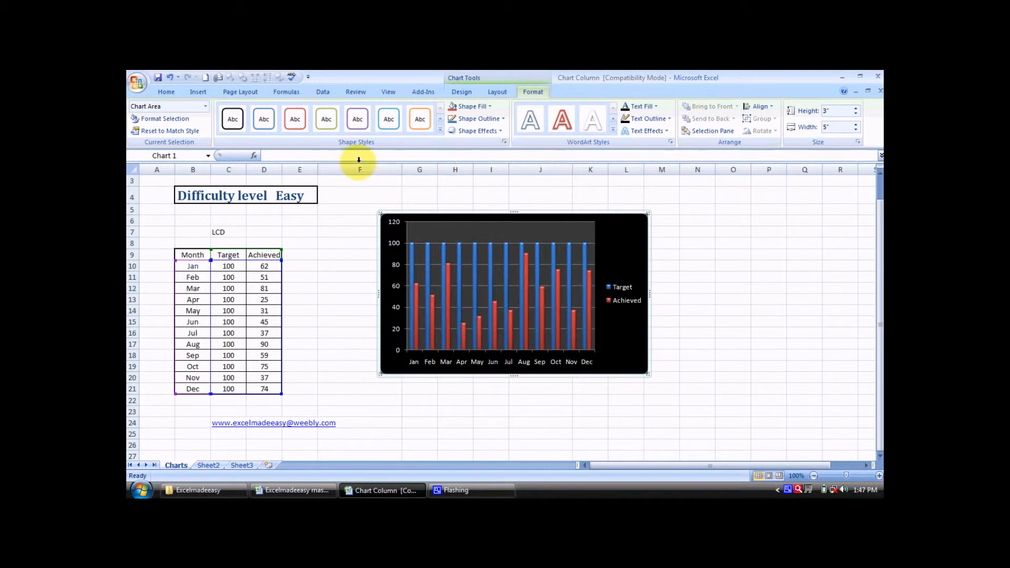
{"action": "left_click", "coordinate": [497, 92]}
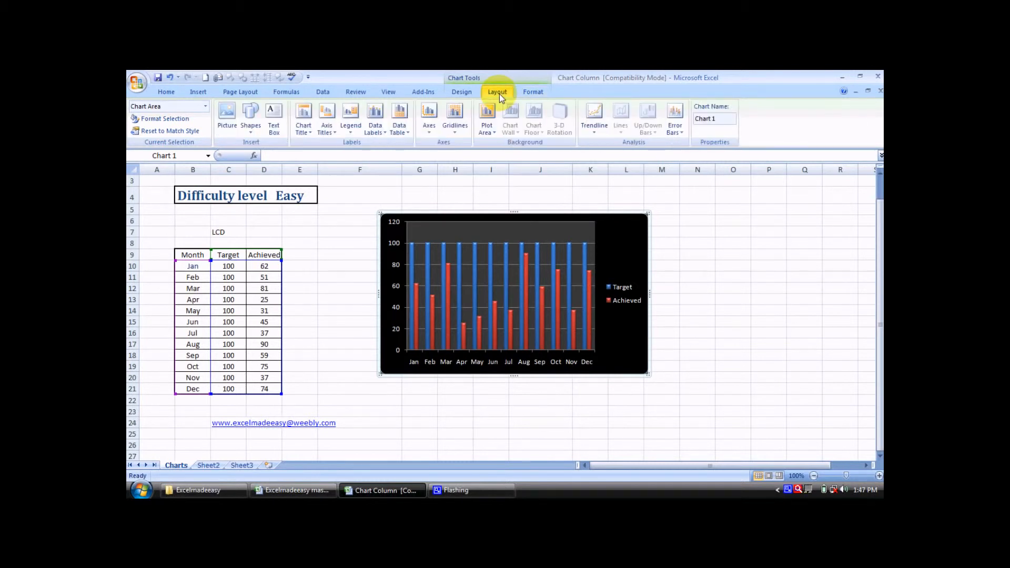
{"action": "left_click", "coordinate": [598, 113]}
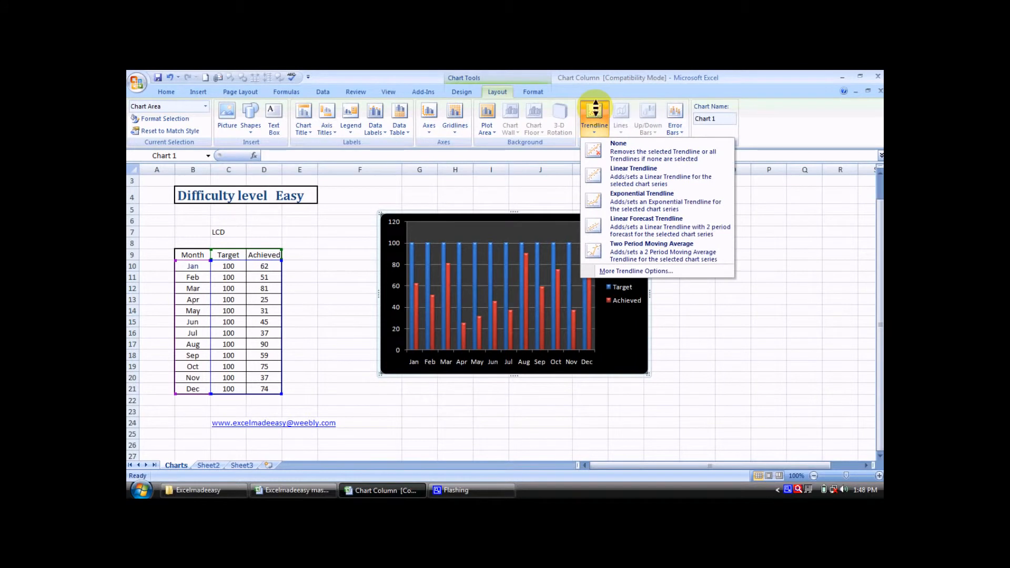
{"action": "left_click", "coordinate": [626, 179]}
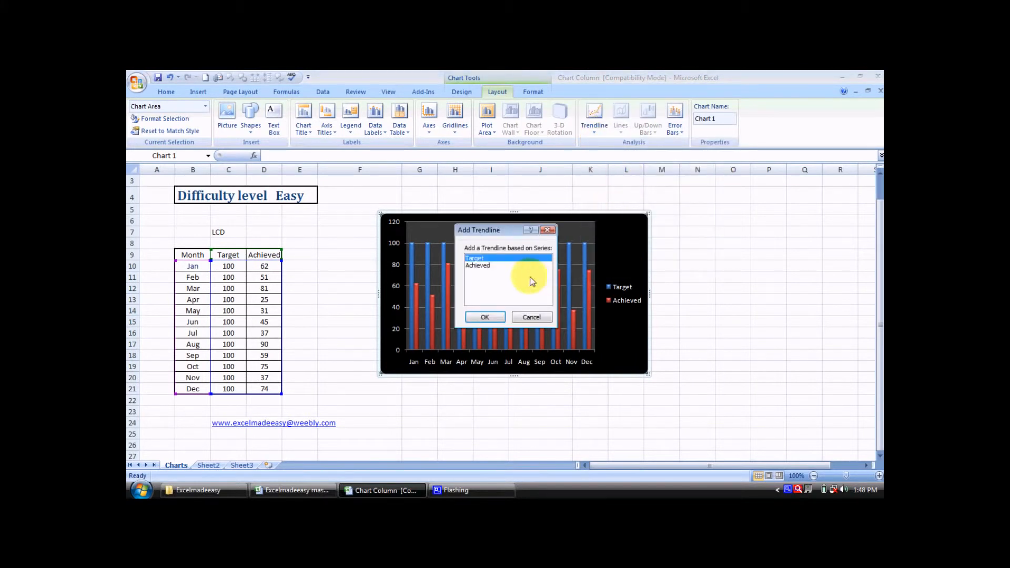
{"action": "left_click", "coordinate": [487, 266]}
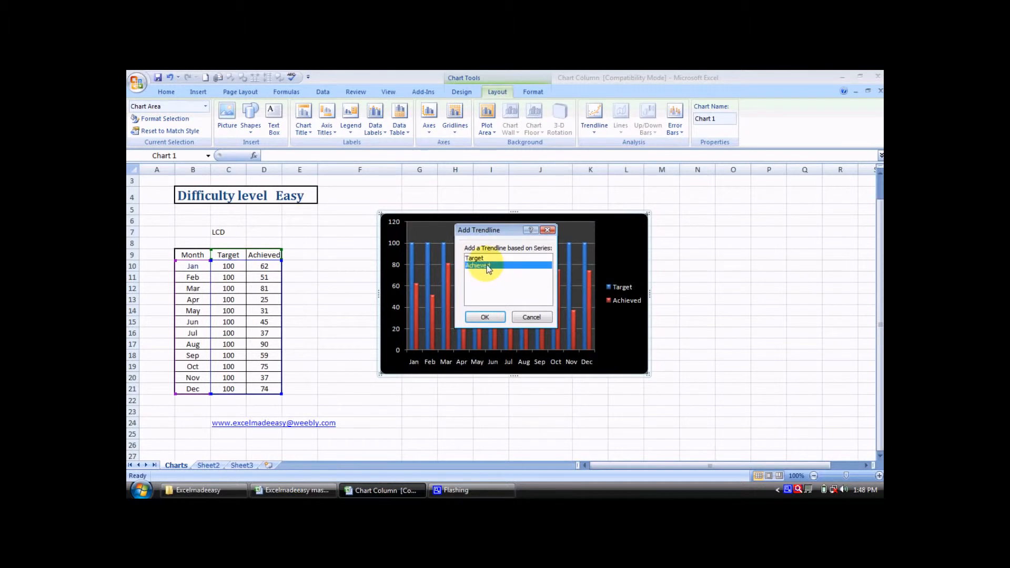
{"action": "left_click", "coordinate": [485, 317]}
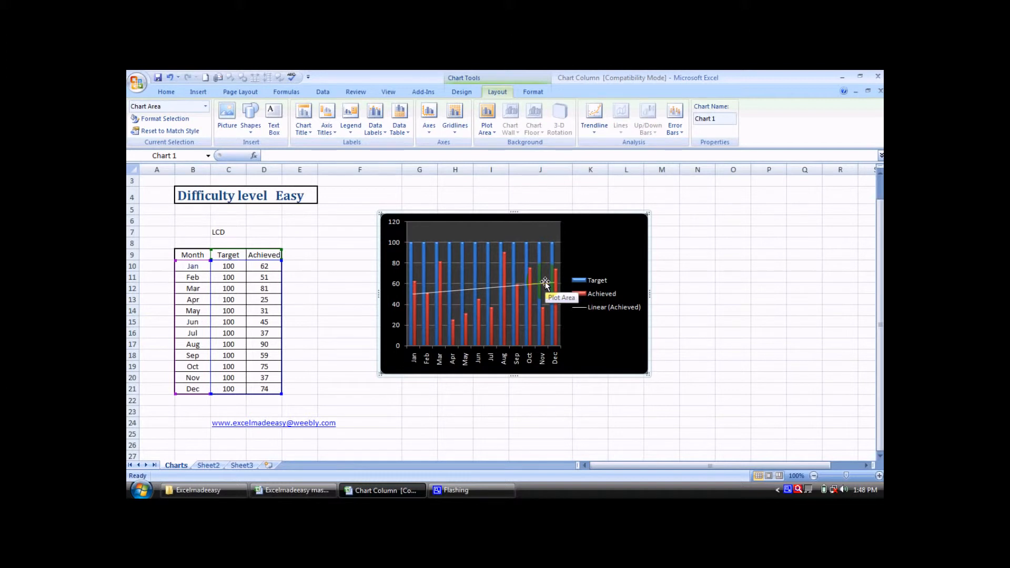
Set the chart's primary horizontal gridlines and primary vertical gridlines to None
{"action": "scroll", "coordinate": [545, 283], "scroll_direction": "up", "scroll_amount": 1}
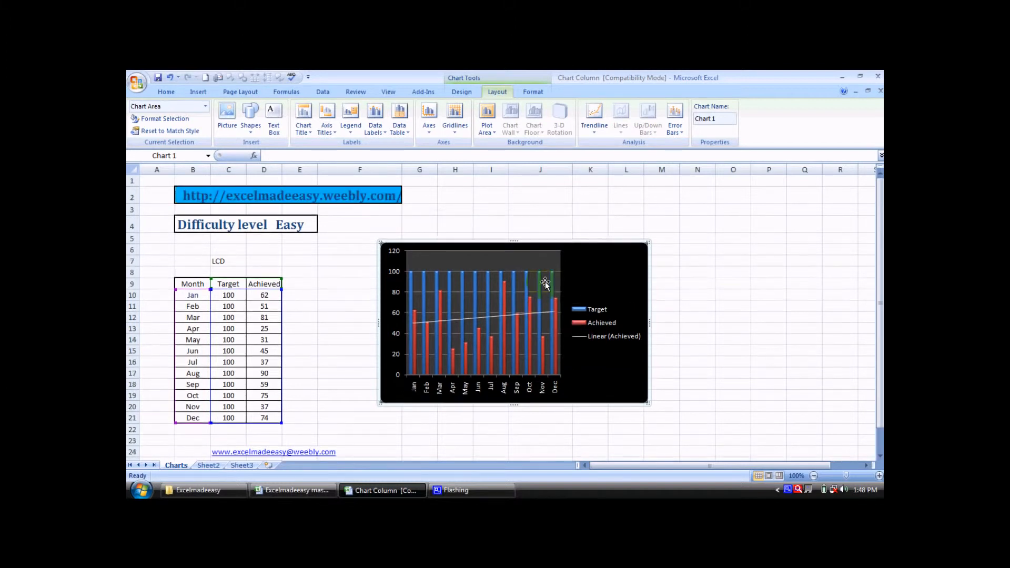
{"action": "left_click", "coordinate": [454, 136]}
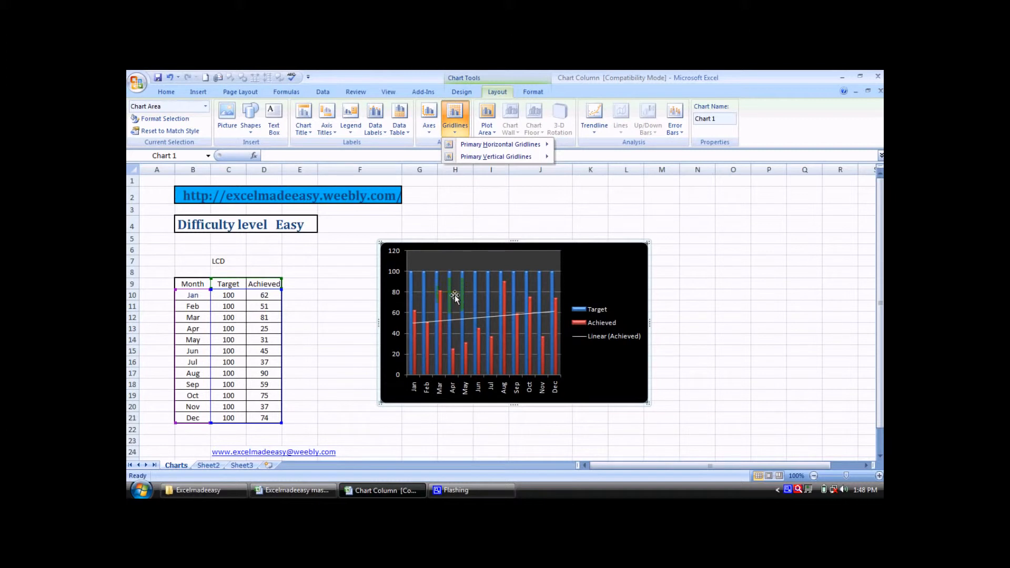
{"action": "mouse_move", "coordinate": [489, 144]}
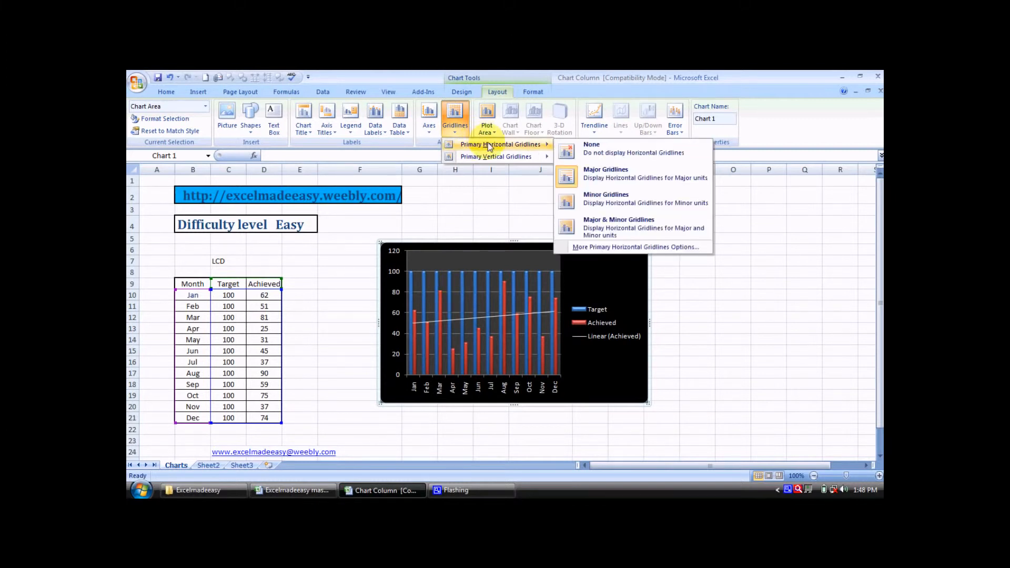
{"action": "left_click", "coordinate": [592, 150]}
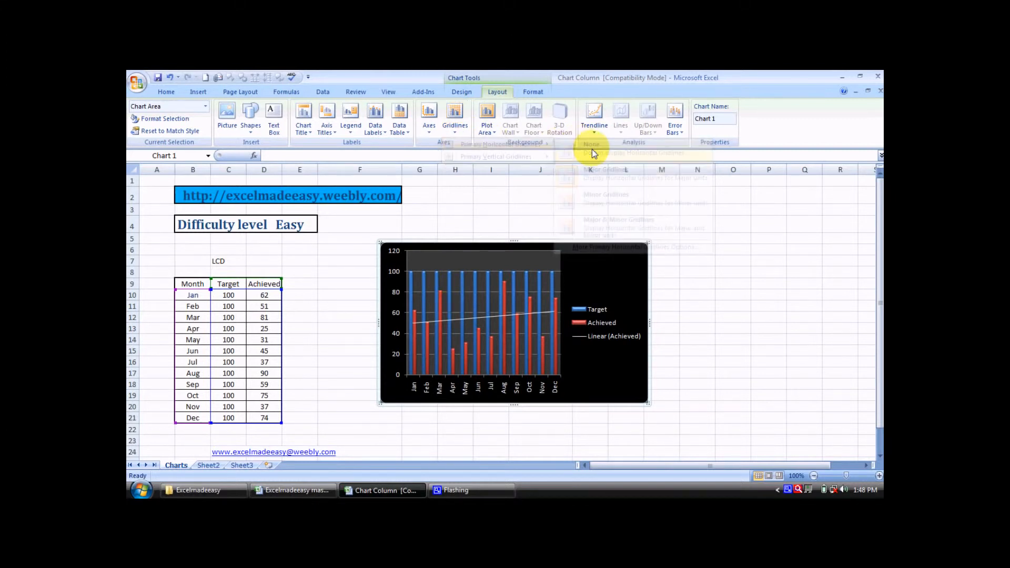
{"action": "left_click", "coordinate": [458, 133]}
{"action": "mouse_move", "coordinate": [474, 157]}
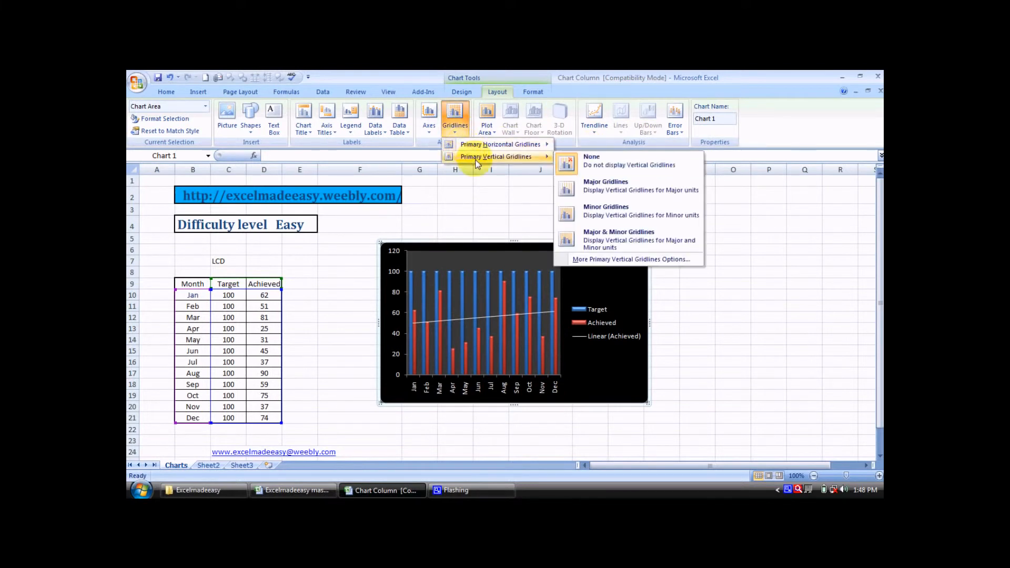
{"action": "left_click", "coordinate": [599, 164]}
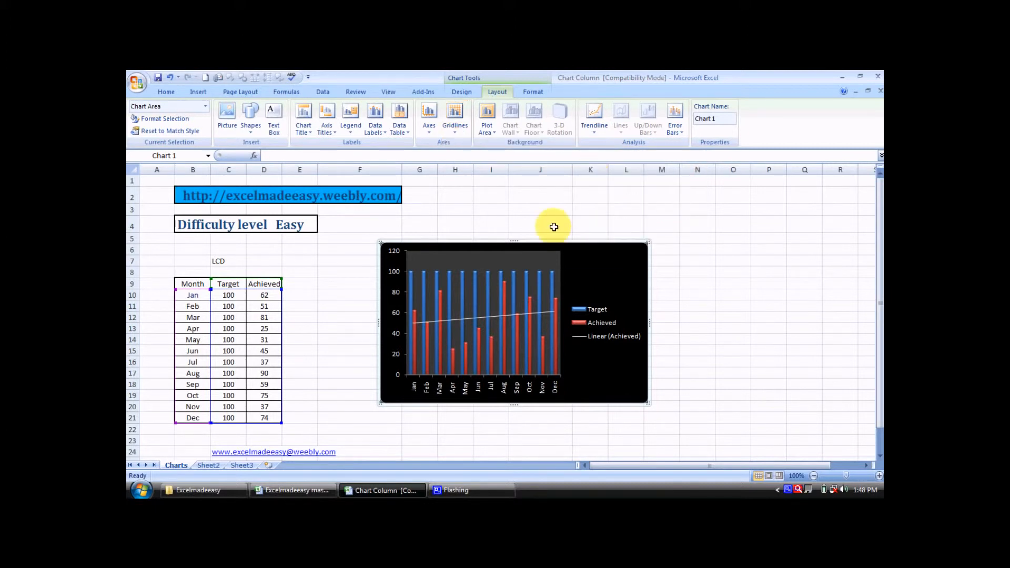
Try the primary horizontal axis without labeling, followed by hiding that axis with None
{"action": "left_click", "coordinate": [433, 131]}
{"action": "mouse_move", "coordinate": [469, 144]}
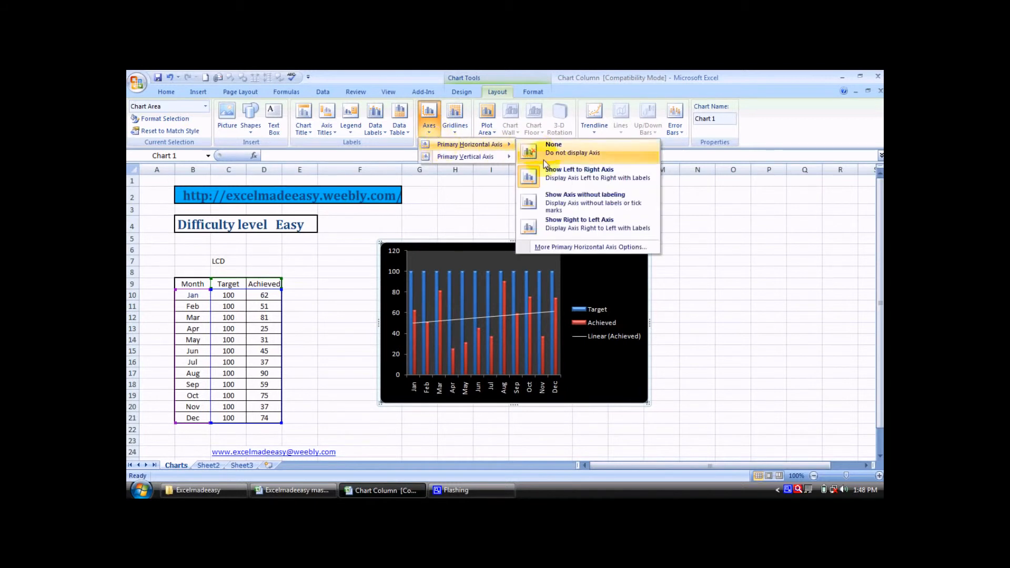
{"action": "left_click", "coordinate": [563, 200]}
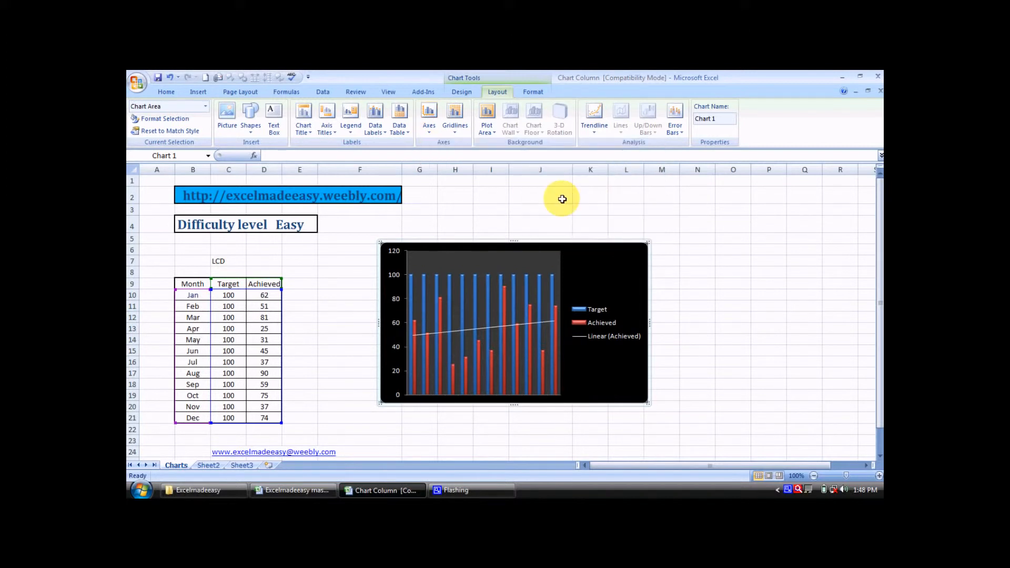
{"action": "left_click", "coordinate": [432, 131]}
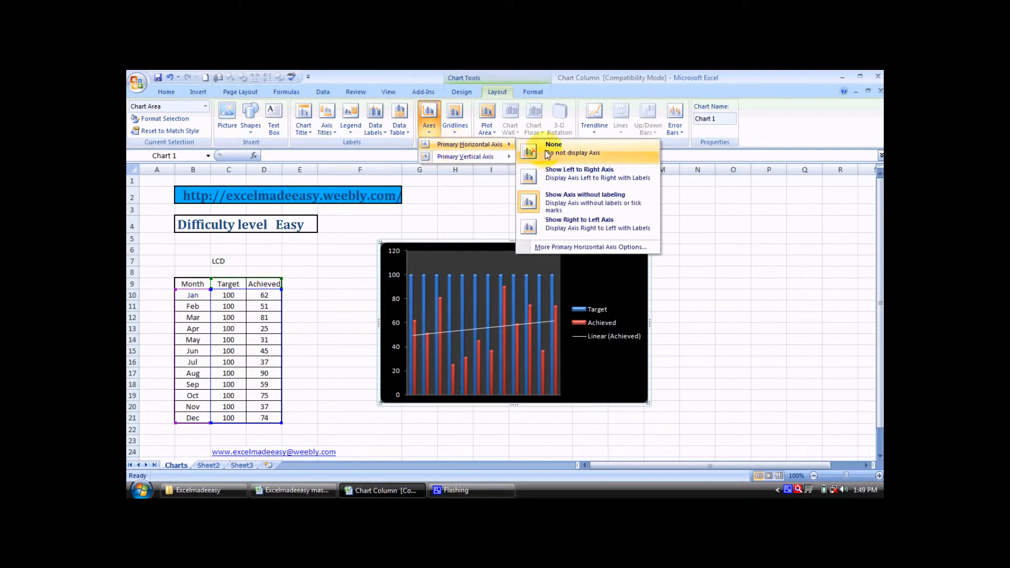
{"action": "left_click", "coordinate": [546, 152]}
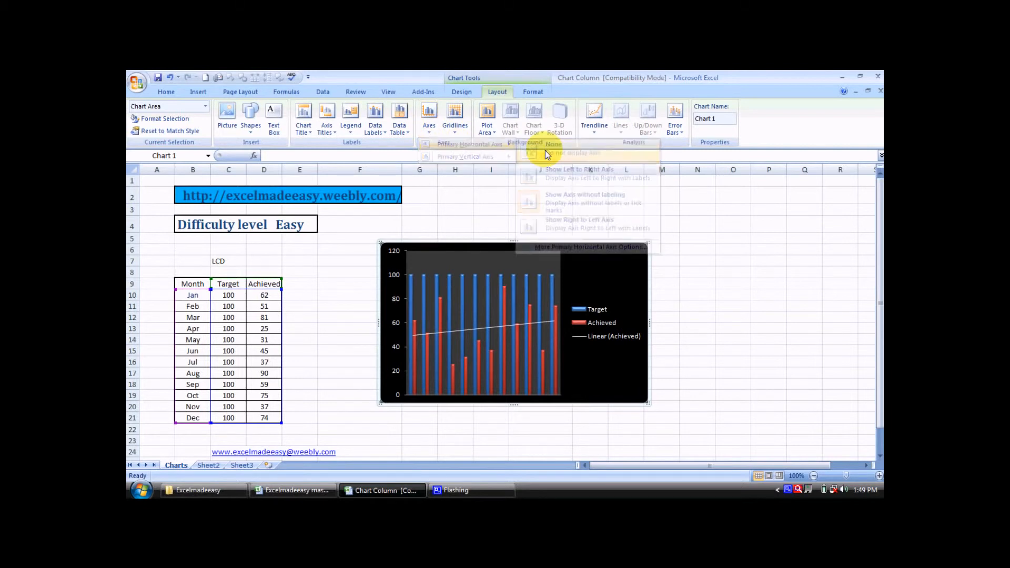
Show the primary horizontal axis left to right with its month labels
{"action": "left_click", "coordinate": [435, 127]}
{"action": "mouse_move", "coordinate": [470, 144]}
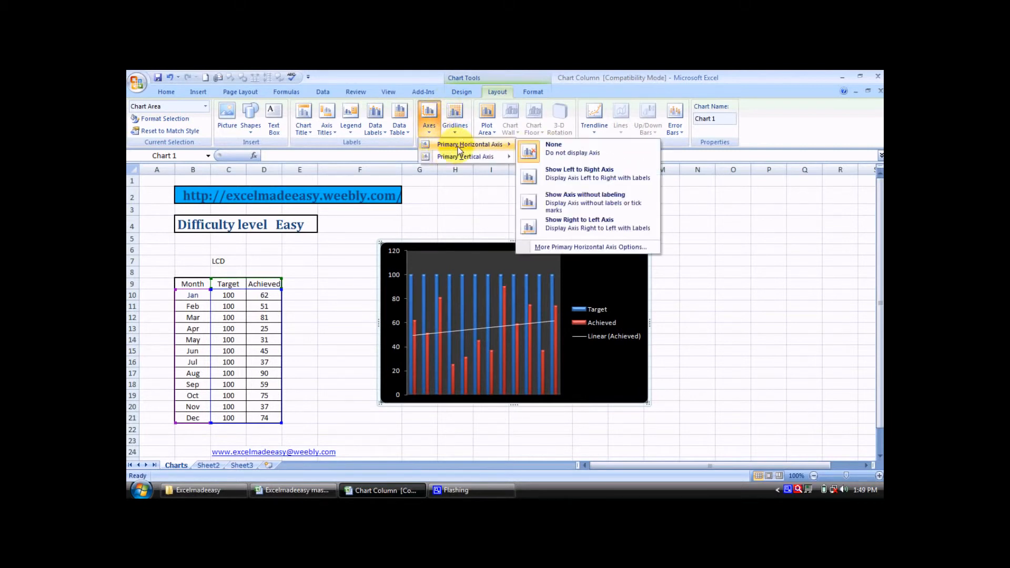
{"action": "left_click", "coordinate": [544, 170]}
{"action": "scroll", "coordinate": [519, 208], "scroll_direction": "down", "scroll_amount": 14}
{"action": "left_click", "coordinate": [519, 207]}
{"action": "key", "text": "Up"}
{"action": "key", "text": "Up"}
{"action": "key", "text": "Up"}
{"action": "key", "text": "Up"}
{"action": "key", "text": "Up"}
{"action": "key", "text": "Up"}
{"action": "key", "text": "Up"}
{"action": "key", "text": "Up"}
{"action": "key", "text": "Up"}
{"action": "key", "text": "Up"}
{"action": "key", "text": "Up"}
{"action": "key", "text": "Up"}
{"action": "key", "text": "Up"}
{"action": "key", "text": "Up"}
{"action": "key", "text": "Up"}
{"action": "key", "text": "Up"}
{"action": "key", "text": "Up"}
{"action": "key", "text": "Up"}
{"action": "key", "text": "Up"}
{"action": "key", "text": "Up"}
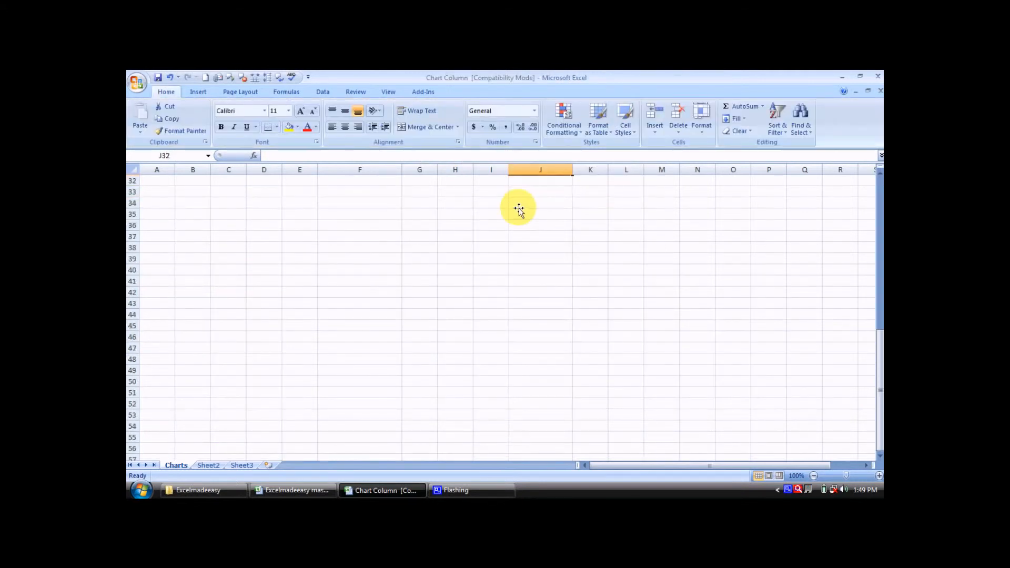
{"action": "key", "text": "Up"}
{"action": "key", "text": "Up"}
{"action": "key", "text": "Up"}
{"action": "key", "text": "Up"}
{"action": "key", "text": "Up"}
{"action": "key", "text": "Up"}
{"action": "key", "text": "Up"}
{"action": "key", "text": "Up"}
{"action": "key", "text": "Up"}
{"action": "key", "text": "Up"}
{"action": "key", "text": "Up"}
{"action": "key", "text": "Up"}
{"action": "key", "text": "Up"}
{"action": "key", "text": "Up"}
{"action": "key", "text": "Up"}
{"action": "key", "text": "Up"}
{"action": "key", "text": "Up"}
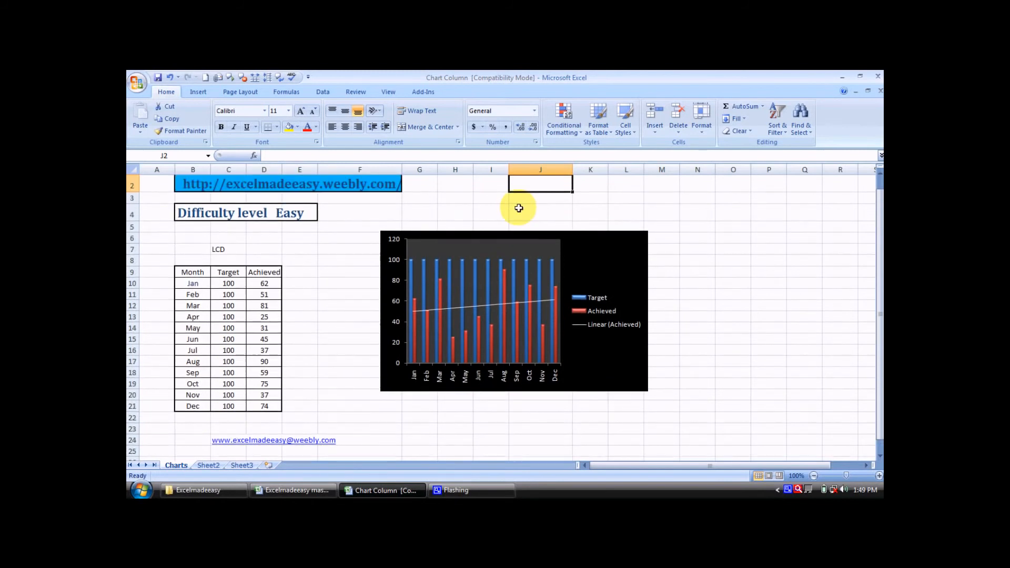
Try a data table without legend keys below the chart, and remove it again
{"action": "left_click", "coordinate": [599, 249]}
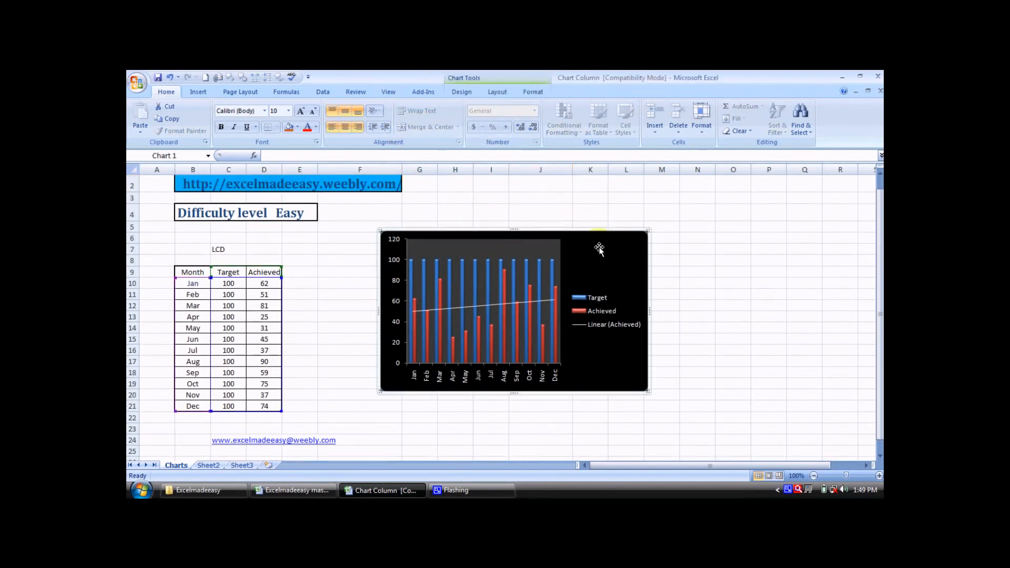
{"action": "left_click", "coordinate": [498, 92]}
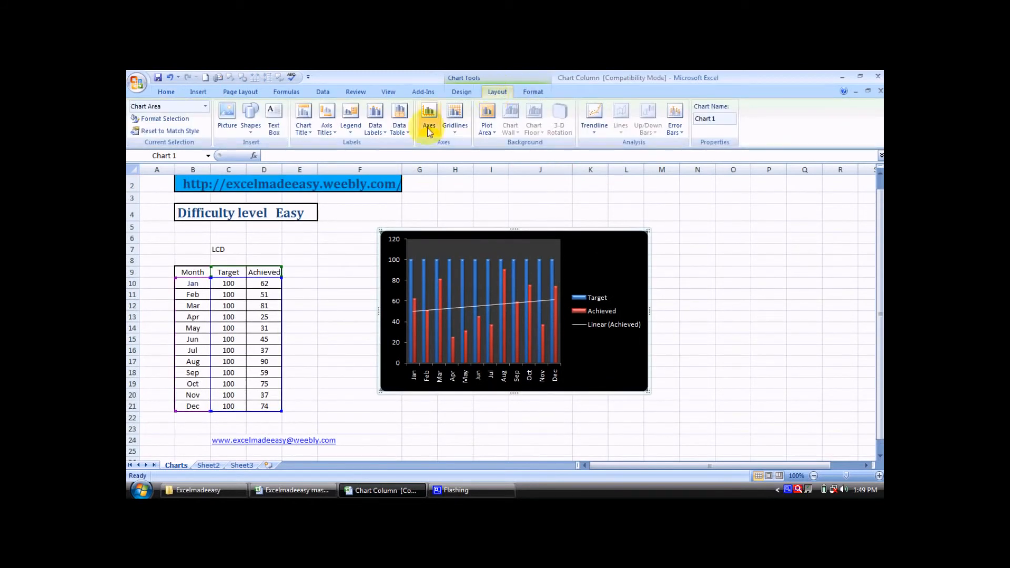
{"action": "left_click", "coordinate": [408, 132]}
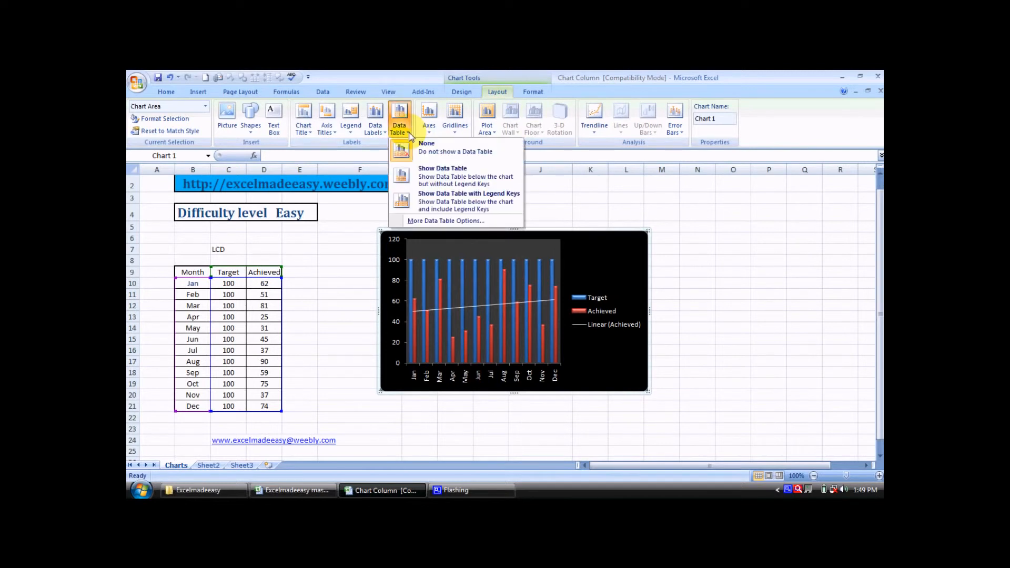
{"action": "left_click", "coordinate": [408, 178]}
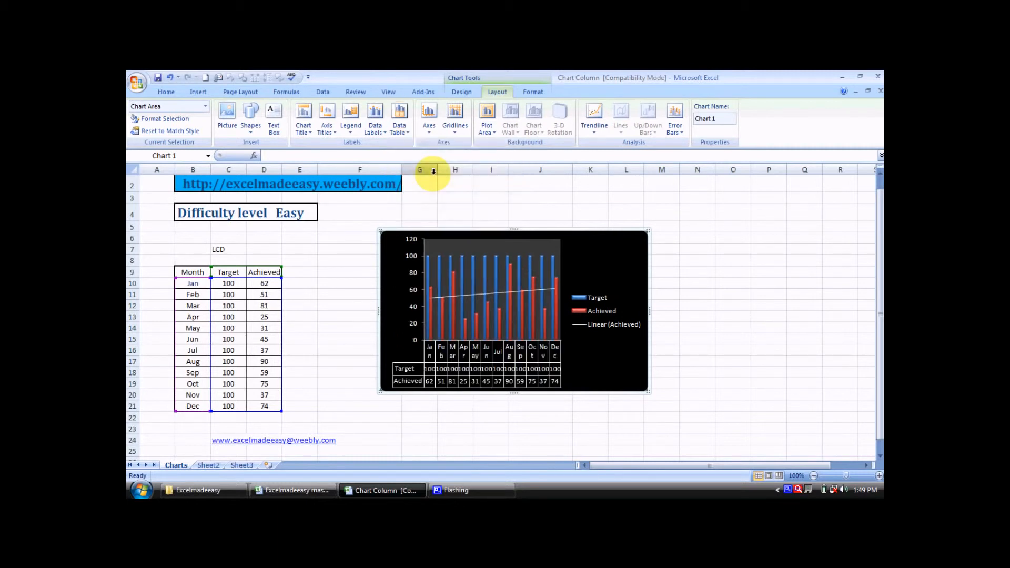
{"action": "left_click", "coordinate": [406, 131]}
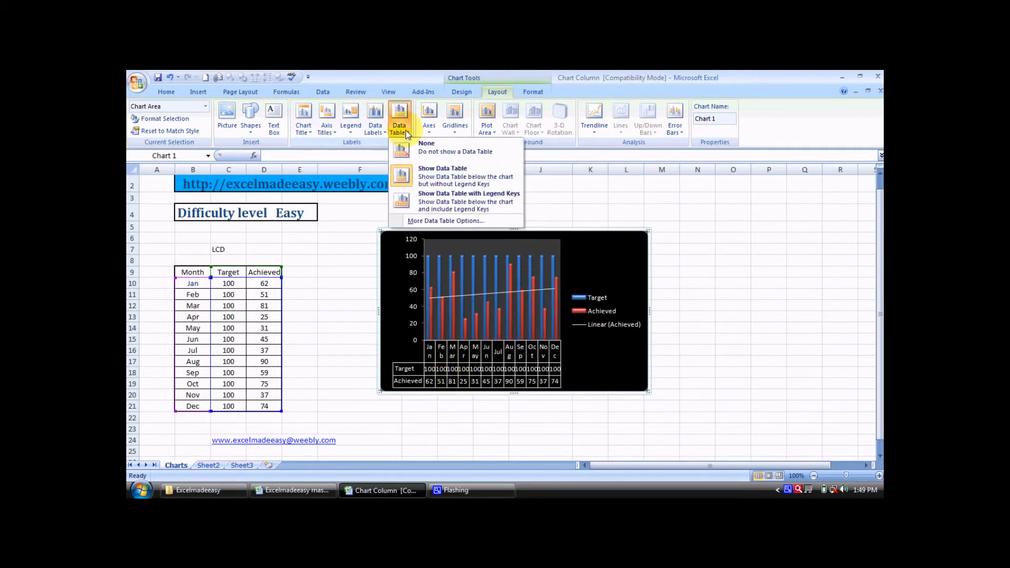
{"action": "left_click", "coordinate": [423, 151]}
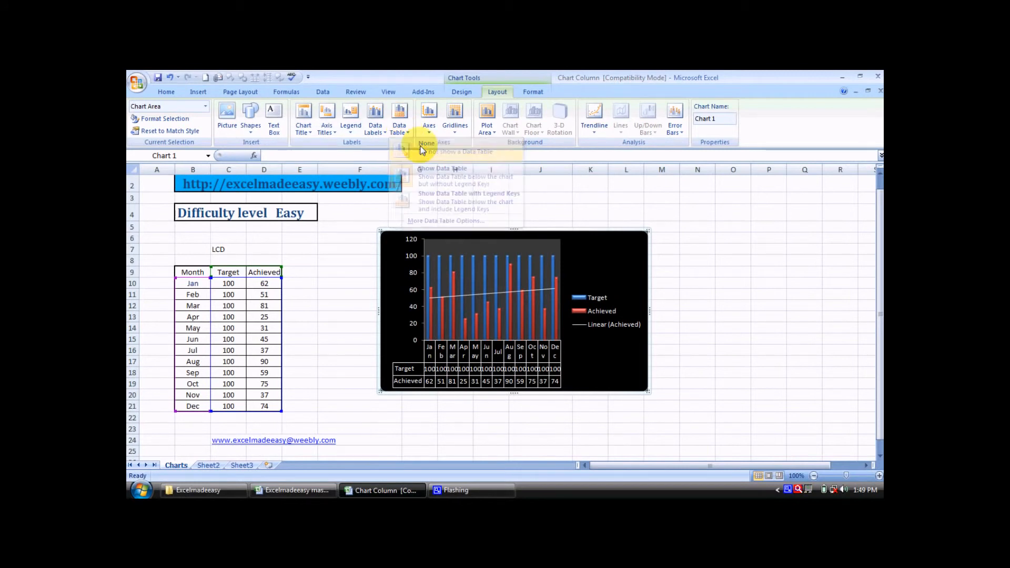
Add data labels to both column series, trying the Center position before placing them at Outside End
{"action": "left_click", "coordinate": [382, 133]}
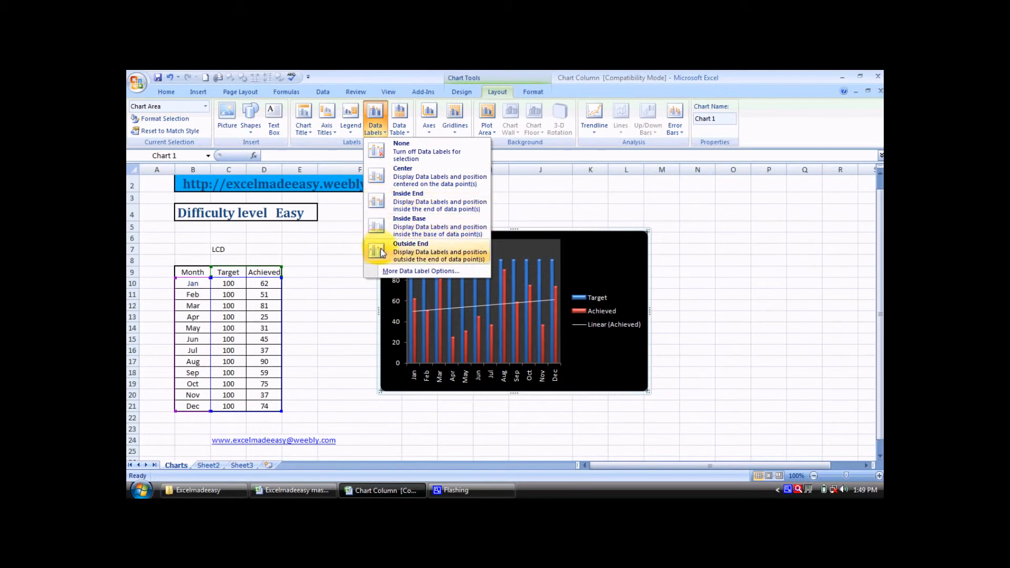
{"action": "left_click", "coordinate": [397, 175]}
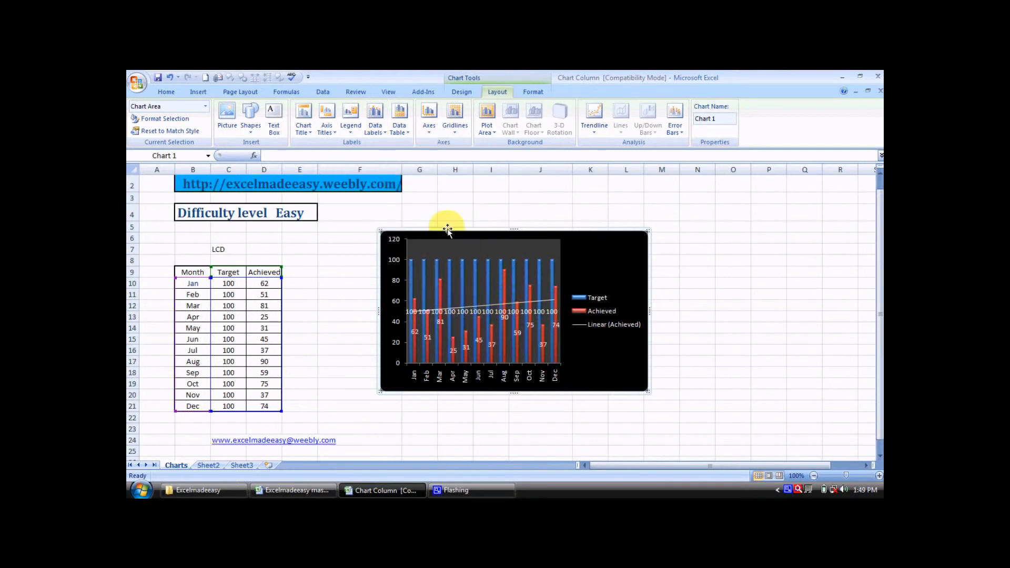
{"action": "left_click", "coordinate": [383, 132]}
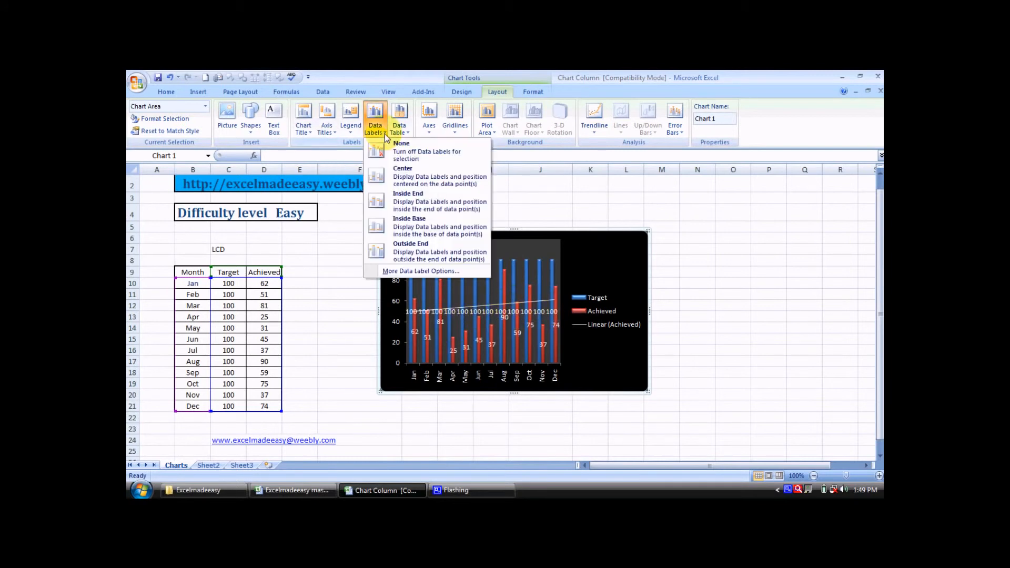
{"action": "left_click", "coordinate": [416, 251]}
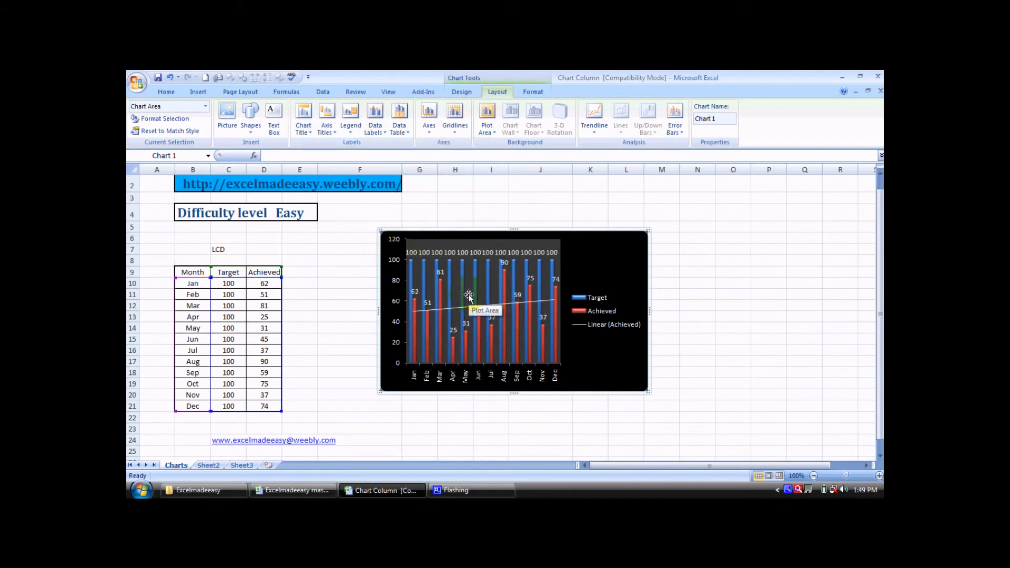
Turn off the chart legend, and restore it with the Show Legend at Right option
{"action": "left_click", "coordinate": [353, 130]}
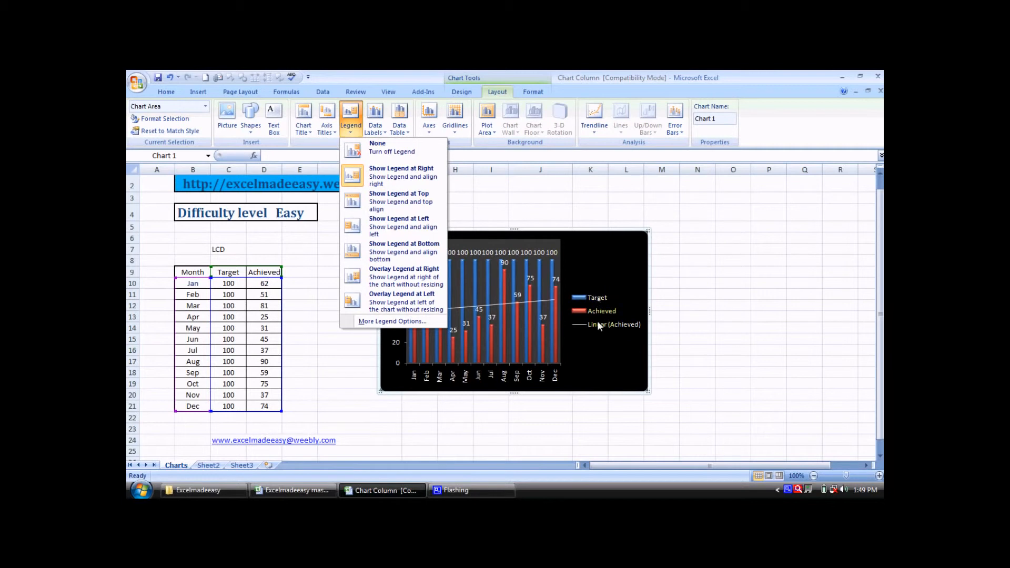
{"action": "left_click", "coordinate": [378, 143]}
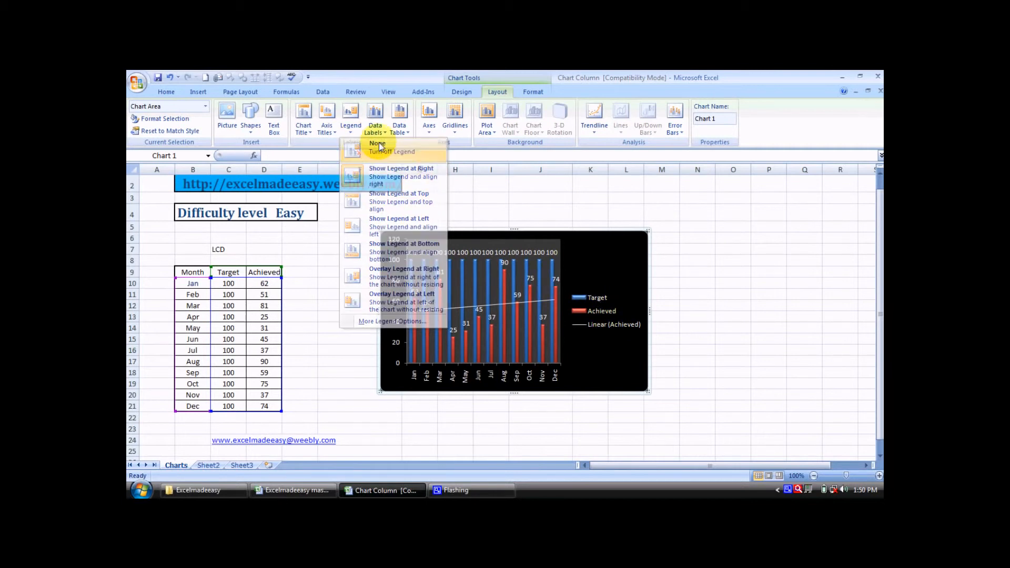
{"action": "left_click", "coordinate": [351, 125]}
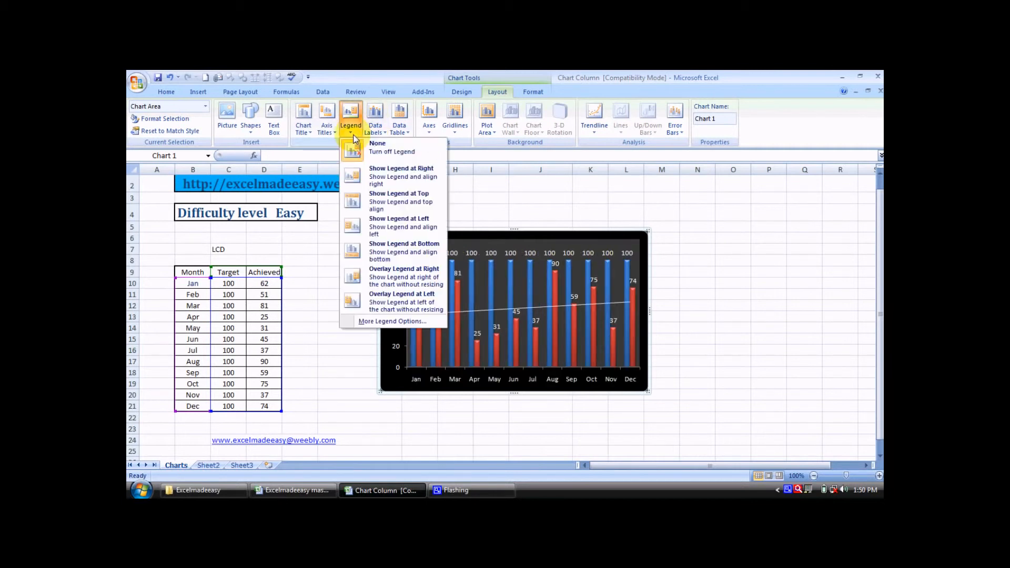
{"action": "left_click", "coordinate": [378, 174]}
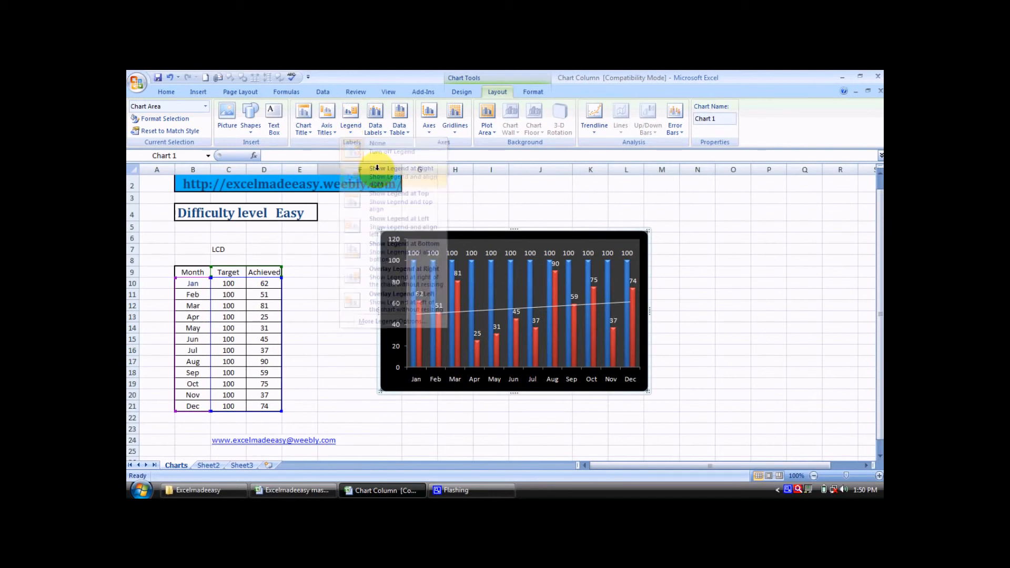
Try the non-overlapping legend placements at the top, left and bottom of the chart
{"action": "left_click", "coordinate": [351, 129]}
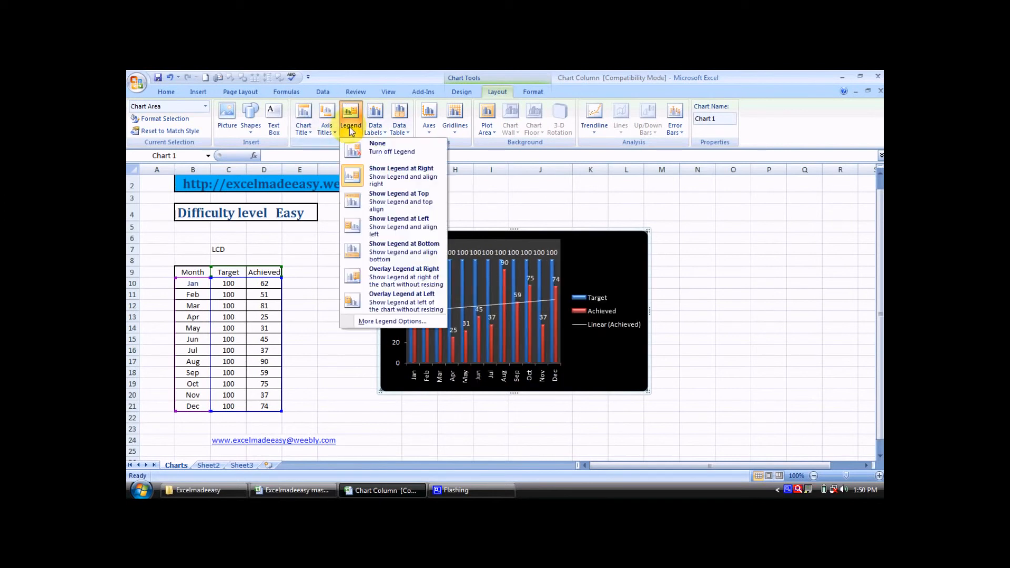
{"action": "left_click", "coordinate": [384, 200]}
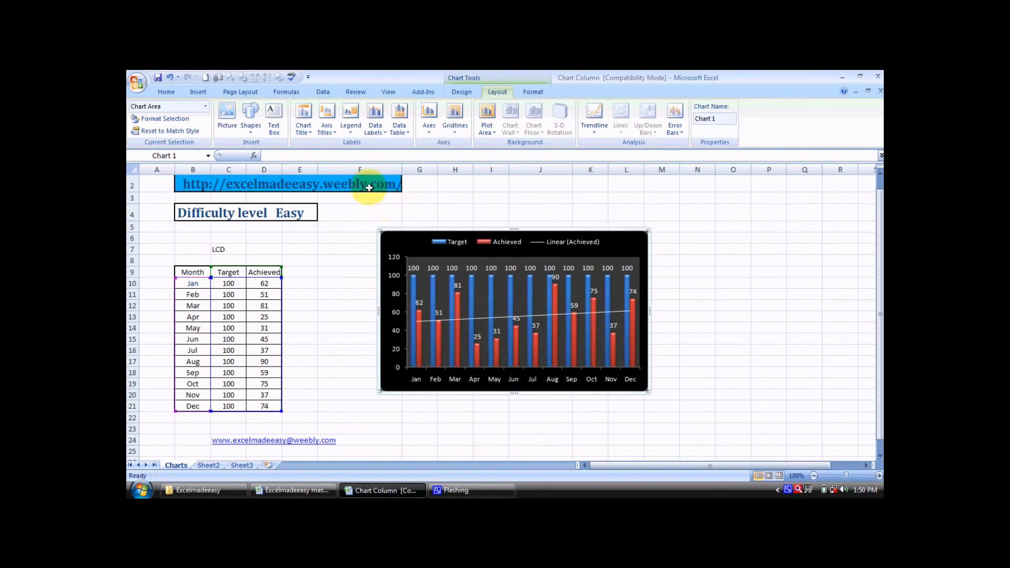
{"action": "left_click", "coordinate": [351, 125]}
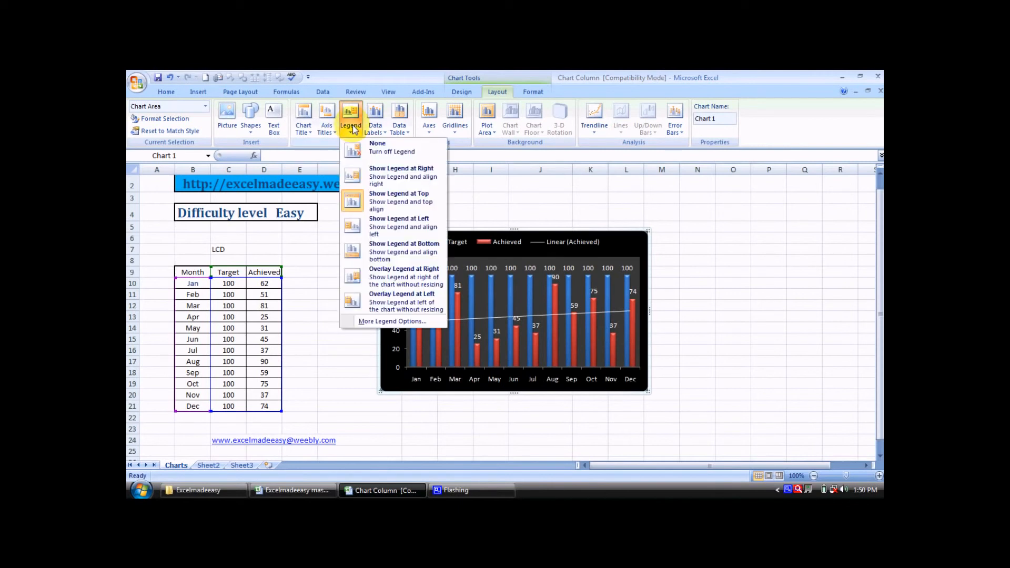
{"action": "left_click", "coordinate": [381, 235]}
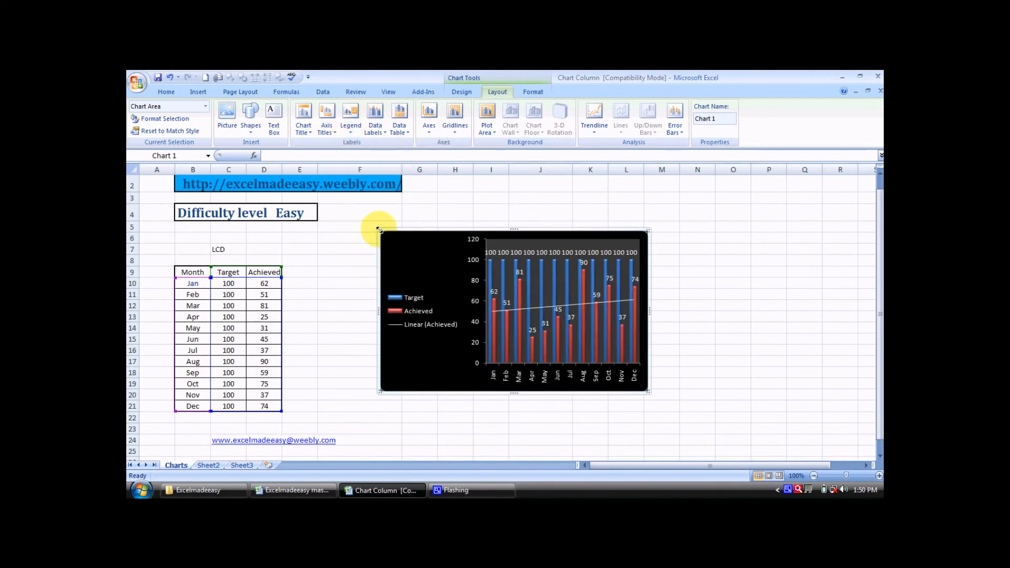
{"action": "left_click", "coordinate": [349, 133]}
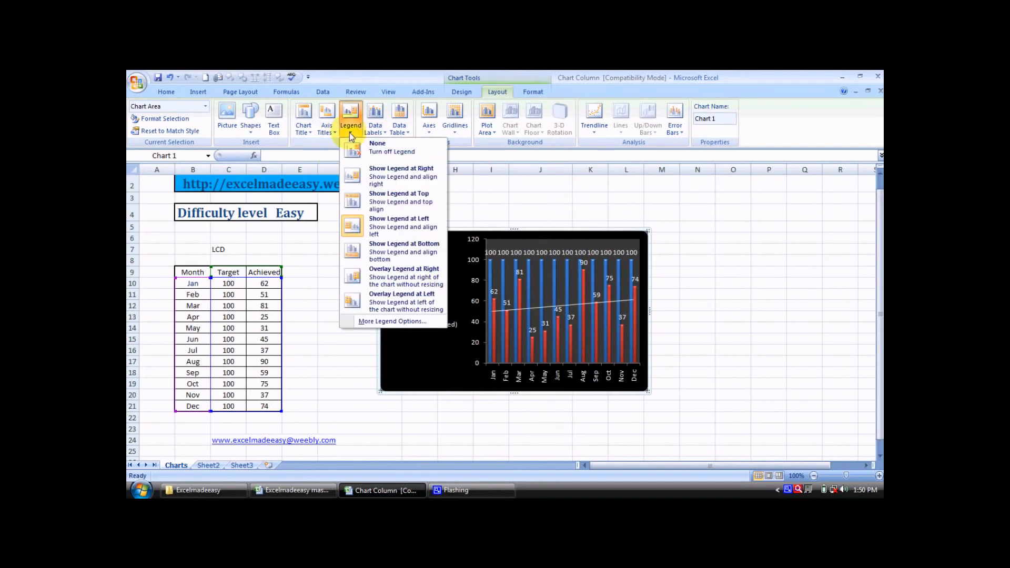
{"action": "left_click", "coordinate": [381, 259]}
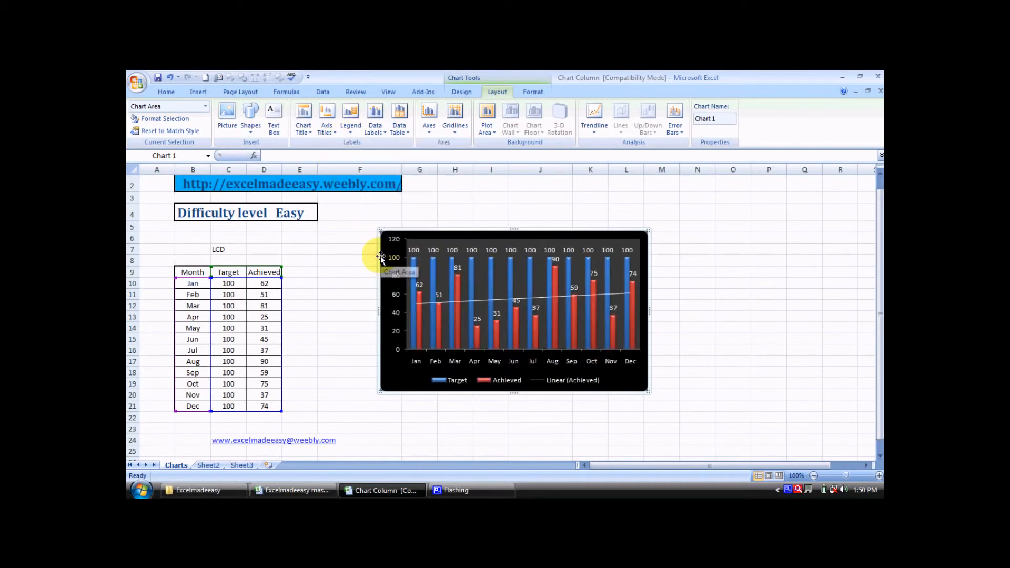
Try overlaying the legend on the chart's right and left sides, and return it to the non-overlapping Show Legend at Right placement
{"action": "left_click", "coordinate": [353, 135]}
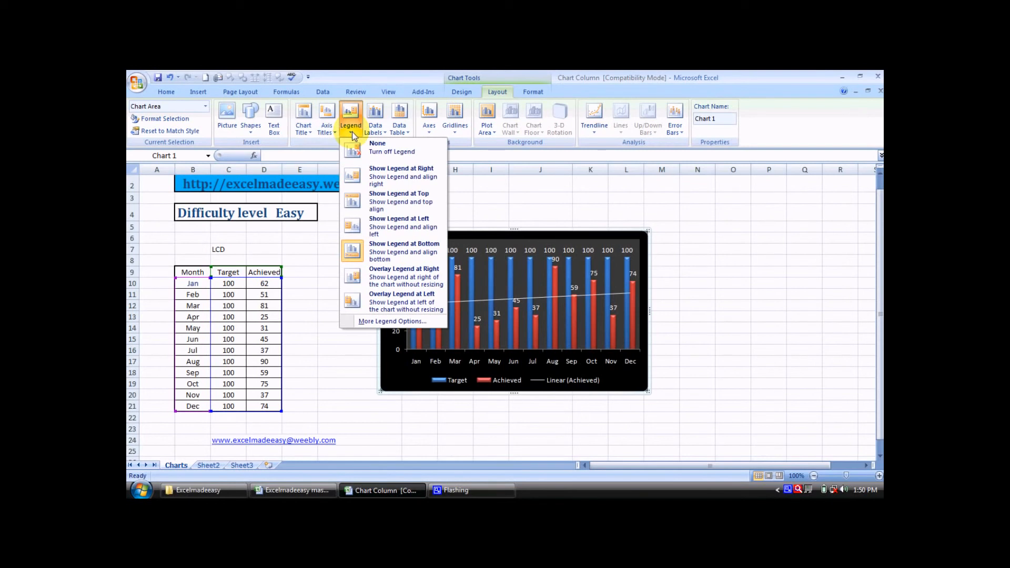
{"action": "left_click", "coordinate": [378, 279]}
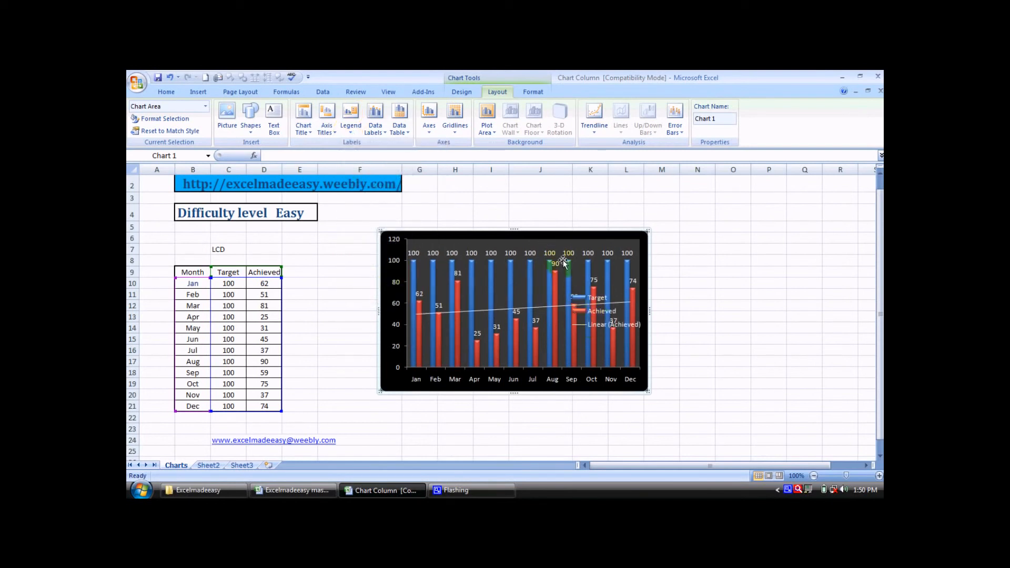
{"action": "left_click", "coordinate": [330, 132]}
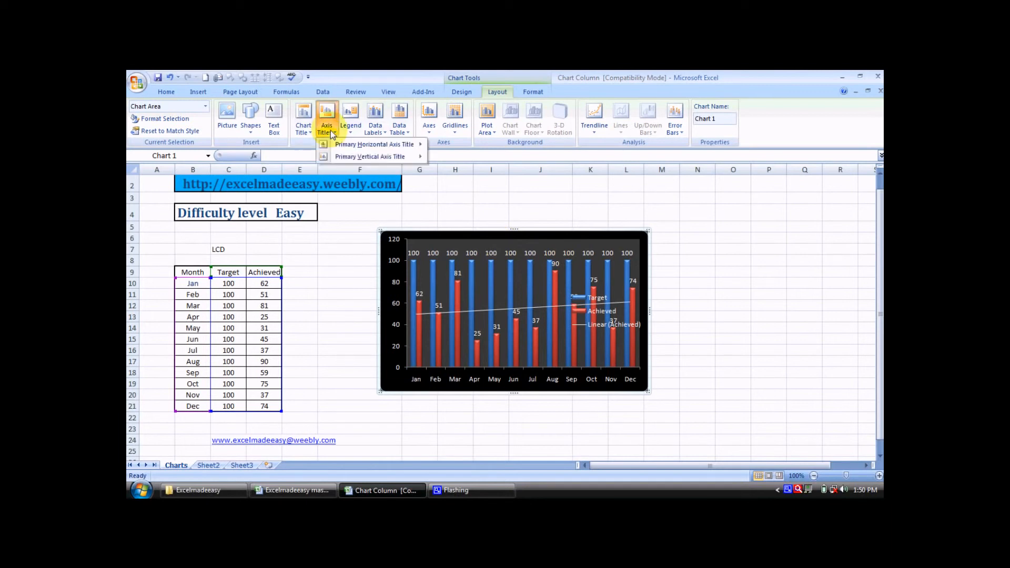
{"action": "left_click", "coordinate": [351, 129]}
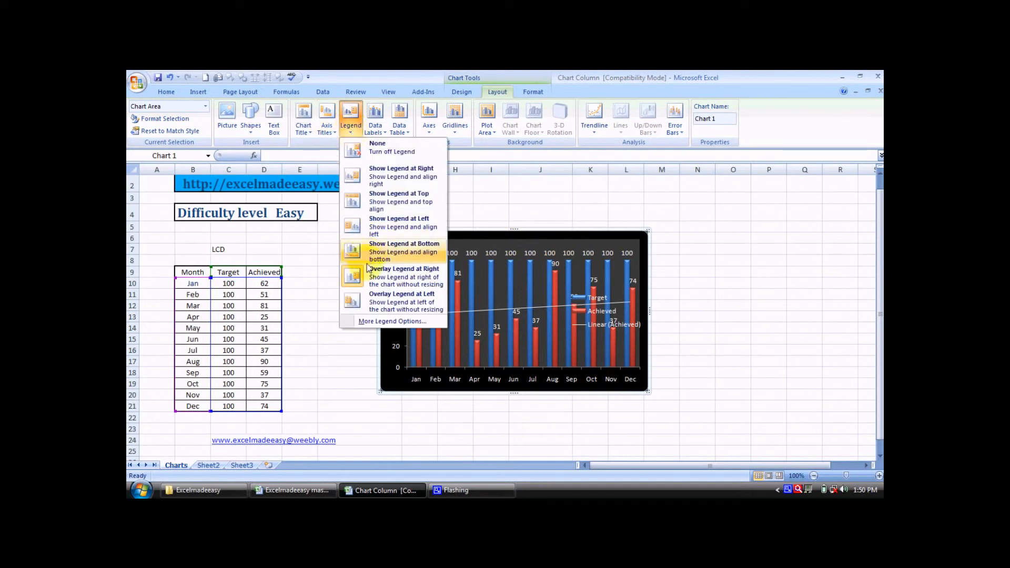
{"action": "left_click", "coordinate": [387, 303]}
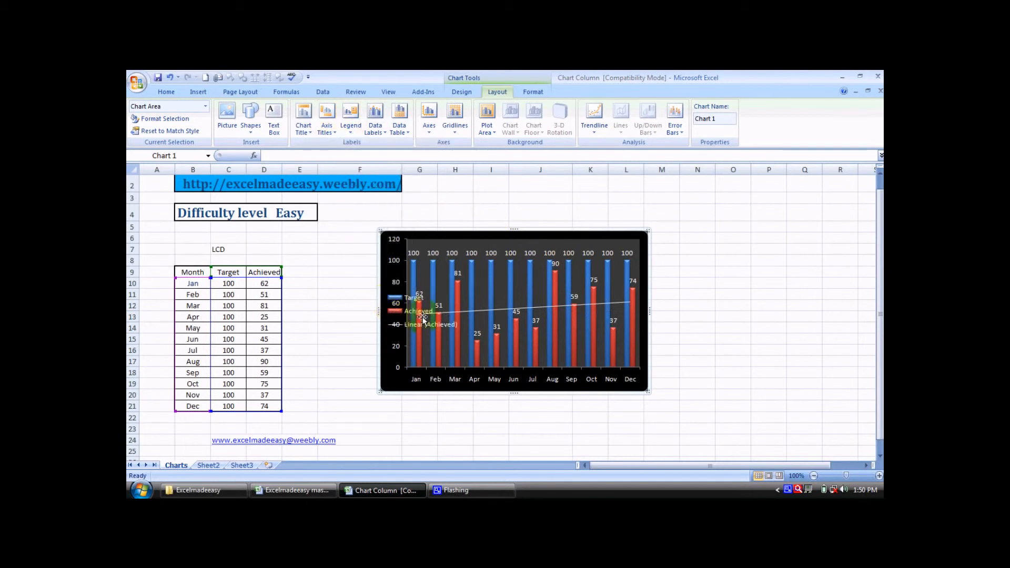
{"action": "left_click", "coordinate": [349, 131]}
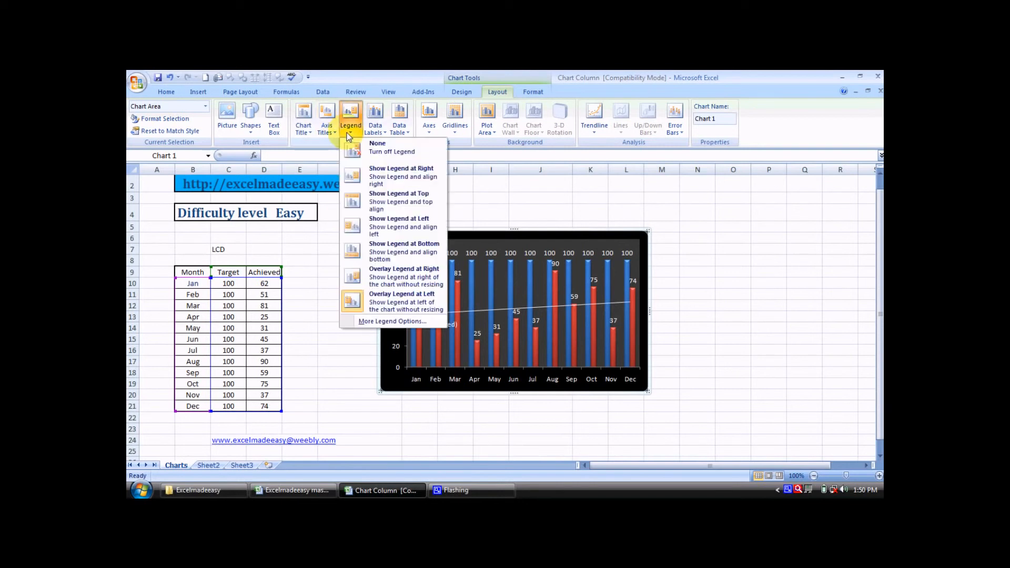
{"action": "left_click", "coordinate": [389, 168]}
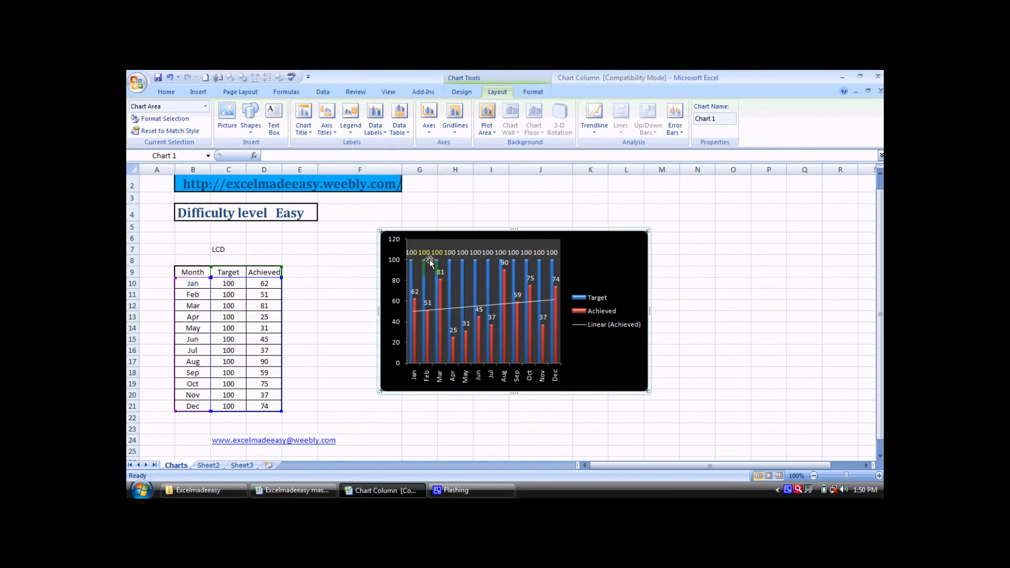
Delete the legend directly from the chart, undo the deletion and deselect the chart
{"action": "left_click", "coordinate": [602, 300]}
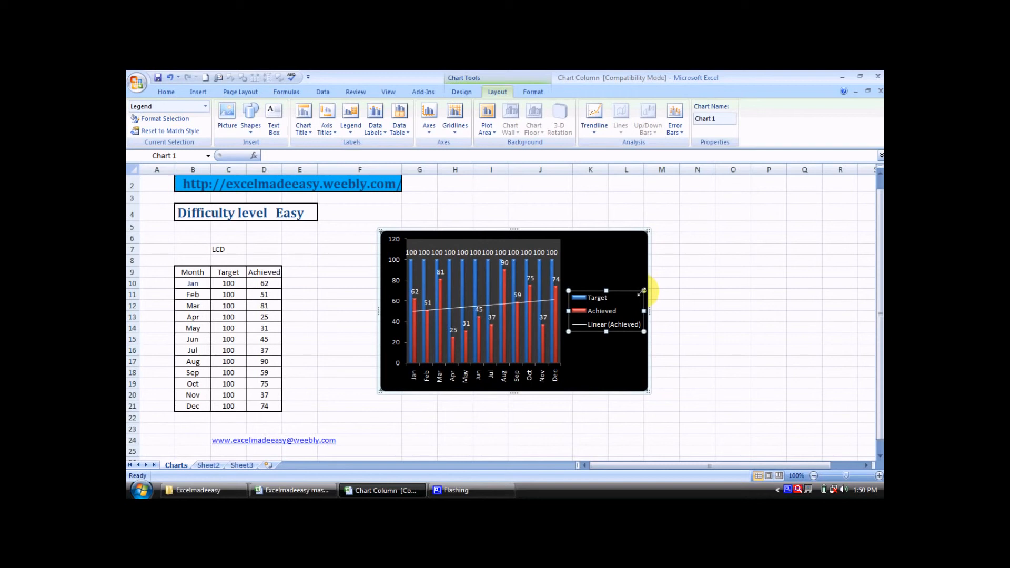
{"action": "key", "text": "Delete"}
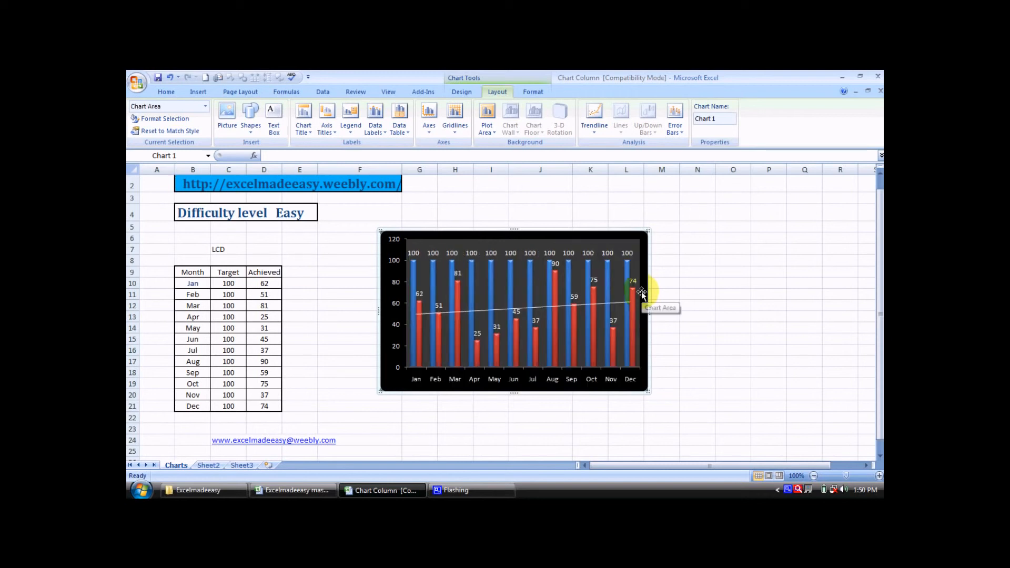
{"action": "key", "text": "ctrl+z"}
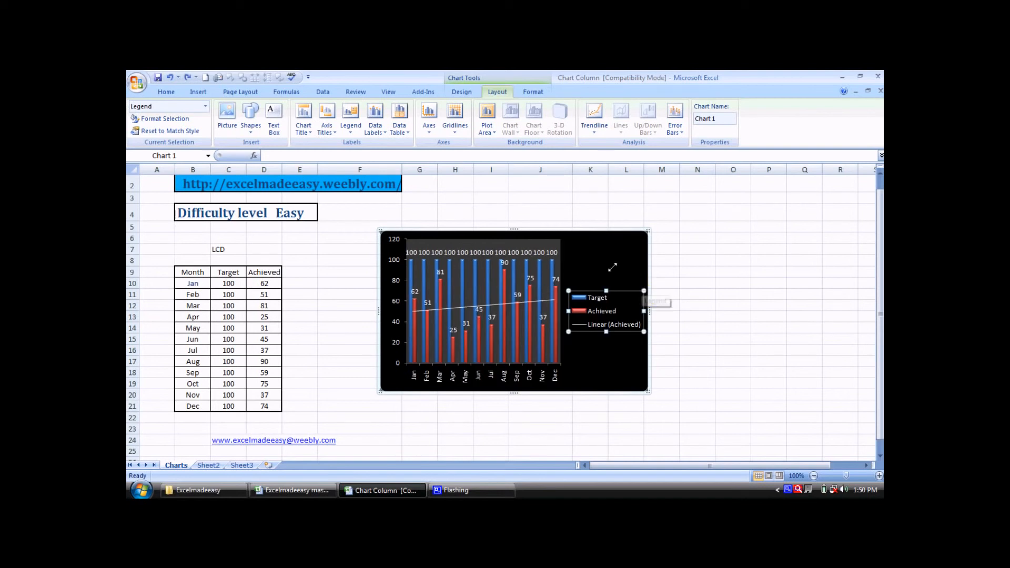
{"action": "left_click", "coordinate": [503, 198]}
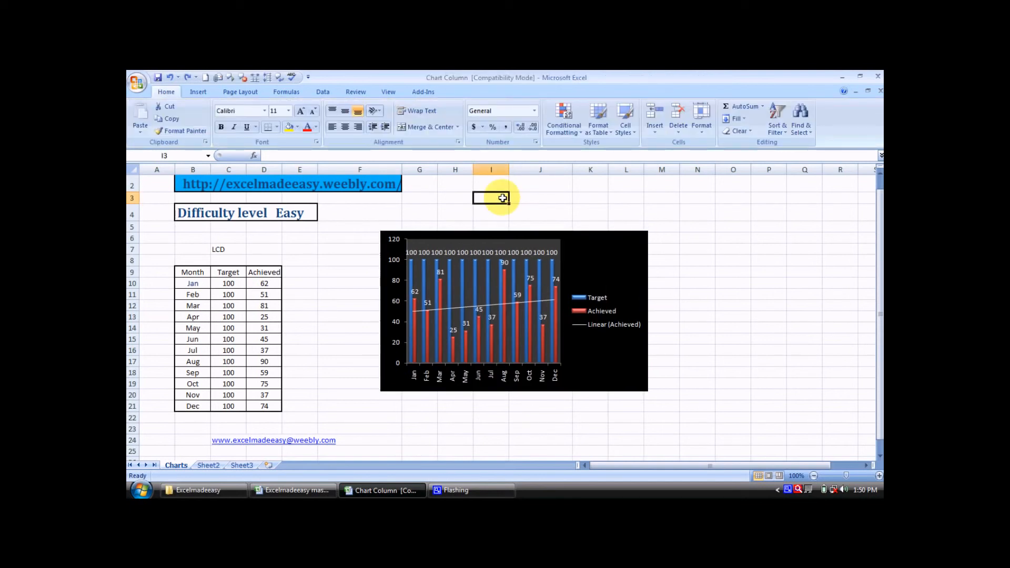
Add a primary horizontal axis title to the sales chart using the Title Below Axis option
{"action": "left_click", "coordinate": [598, 248]}
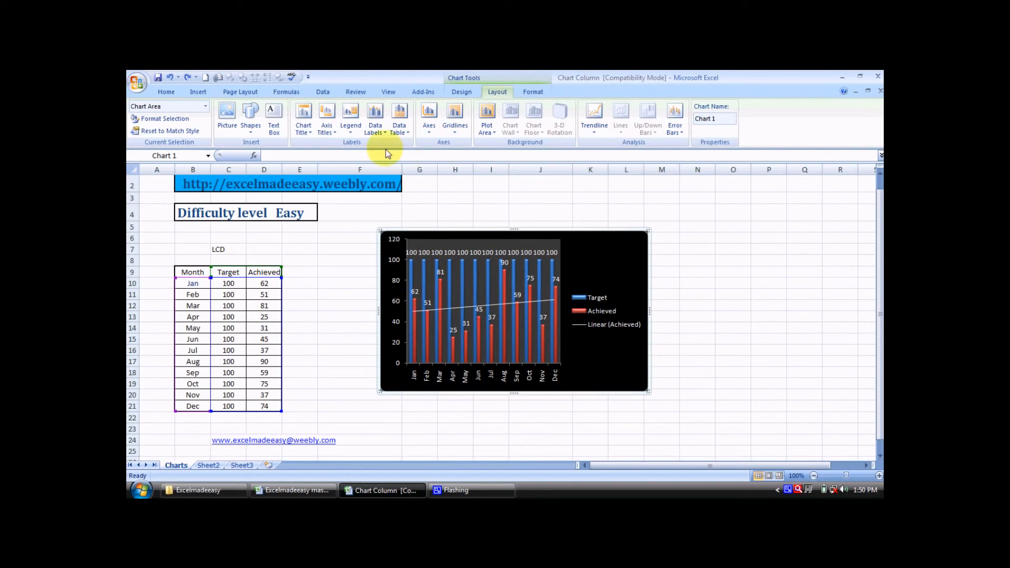
{"action": "left_click", "coordinate": [353, 136]}
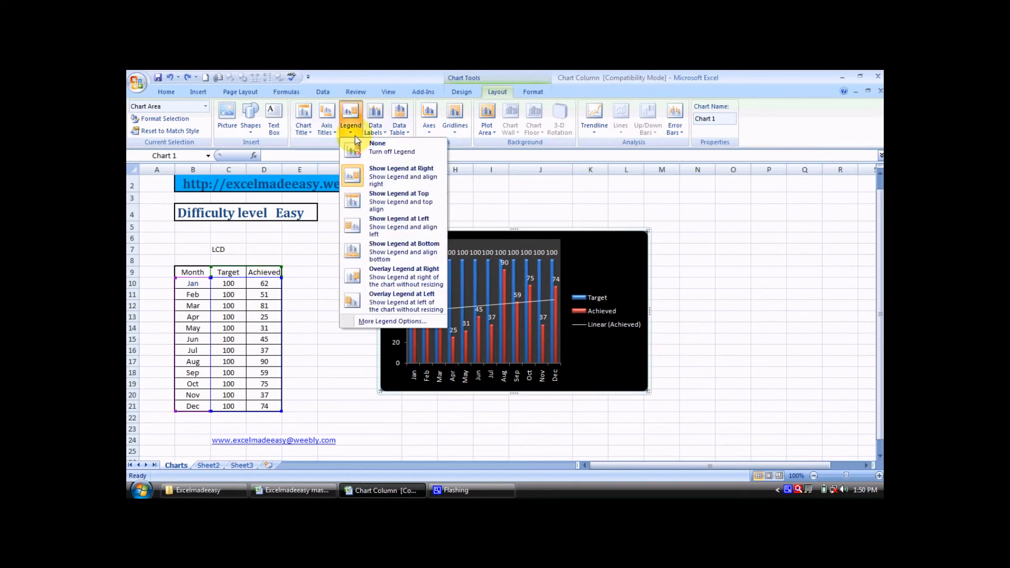
{"action": "left_click", "coordinate": [325, 132]}
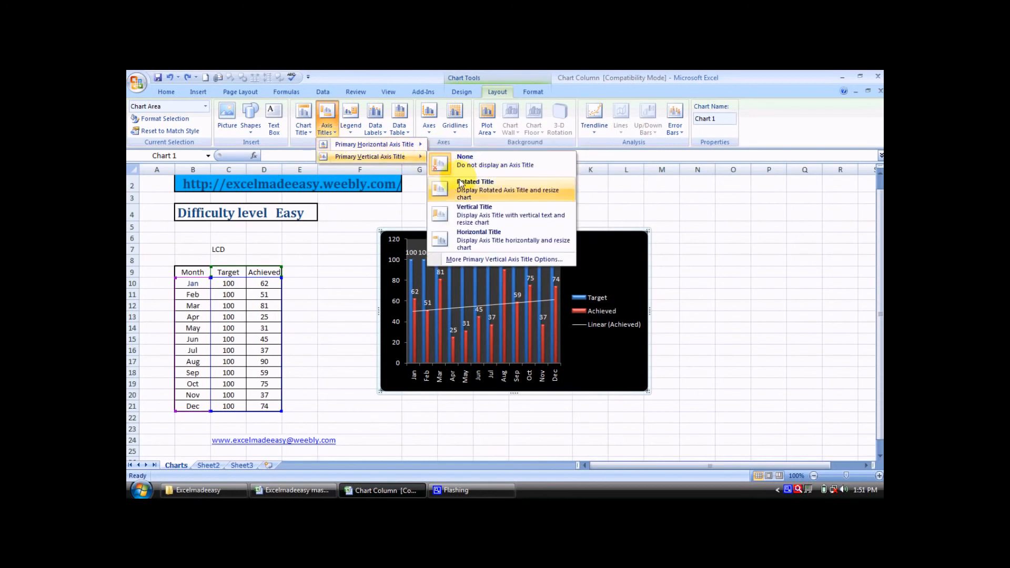
{"action": "mouse_move", "coordinate": [423, 149]}
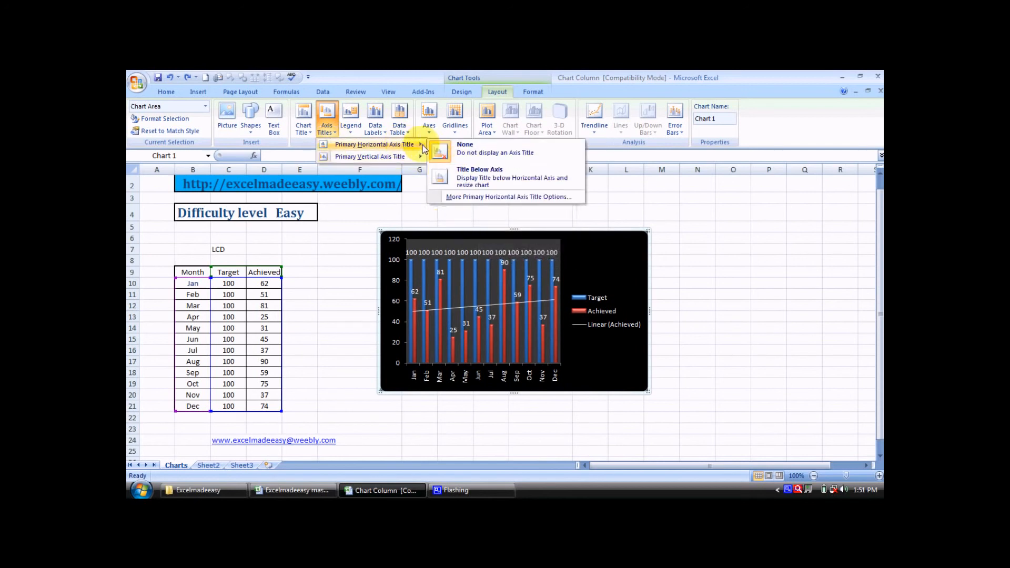
{"action": "left_click", "coordinate": [461, 171]}
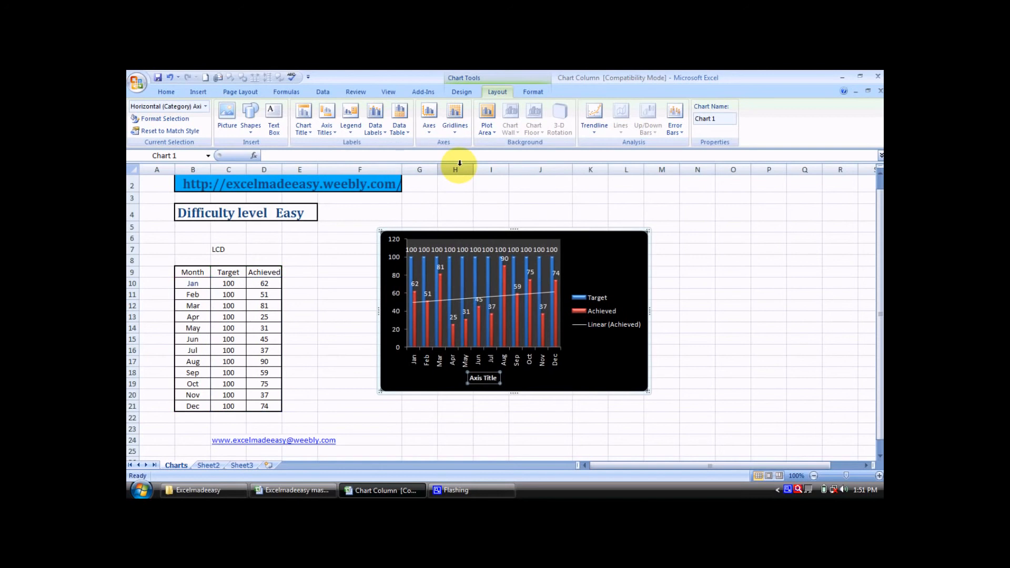
{"action": "left_click", "coordinate": [310, 132]}
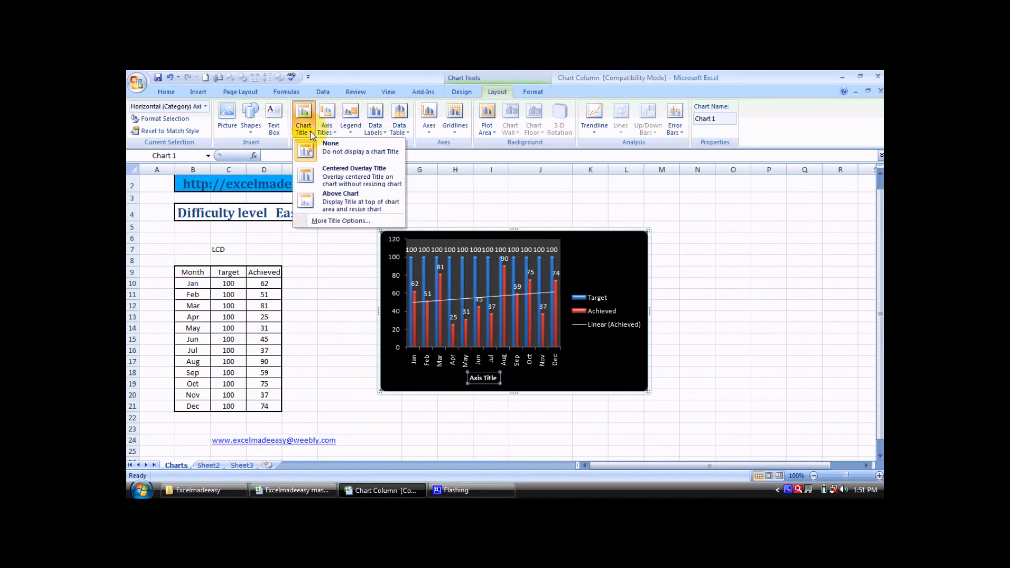
{"action": "left_click", "coordinate": [442, 188]}
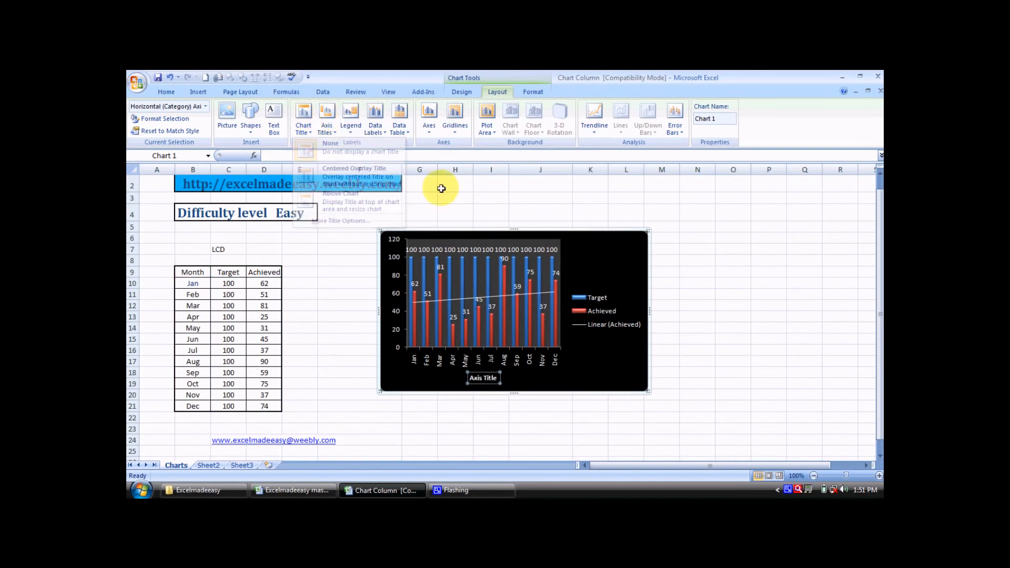